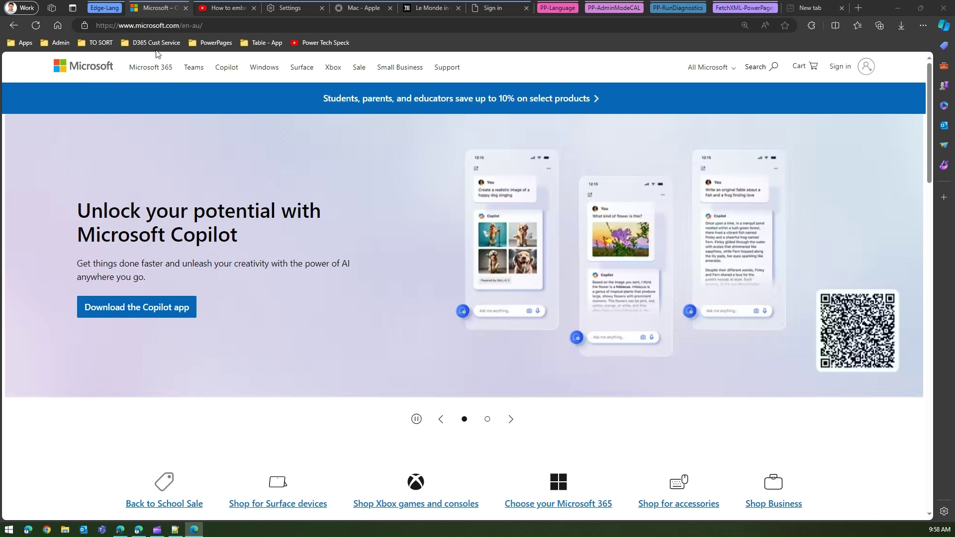
# - Look through the Microsoft home page from its banner down to the footer and return to the beginning
pyautogui.scroll(-8, 319, 192)
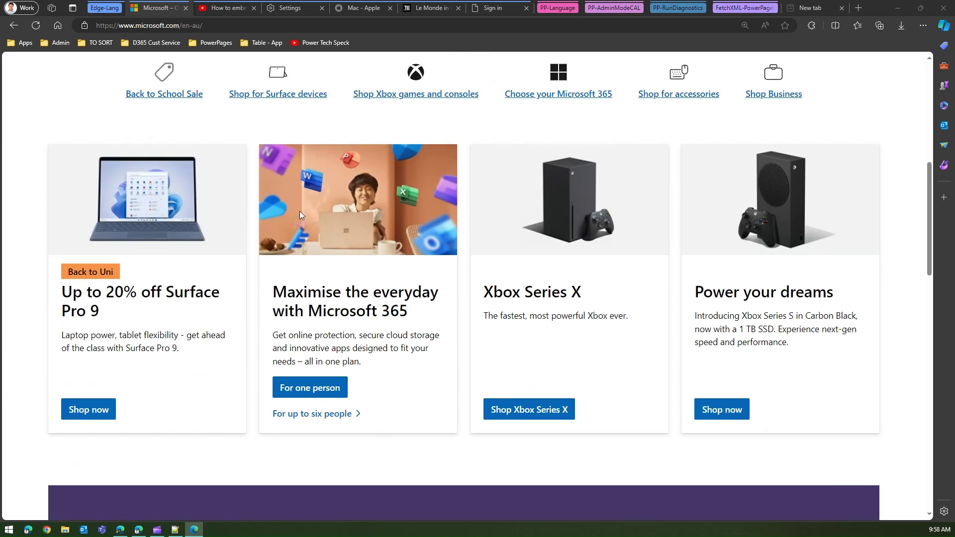
pyautogui.scroll(-8, 300, 211)
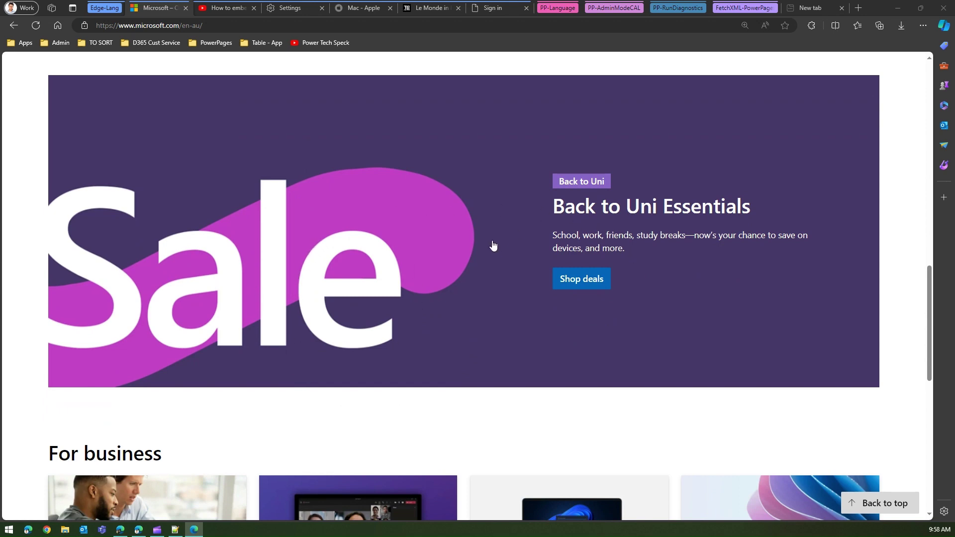
pyautogui.scroll(-8, 493, 245)
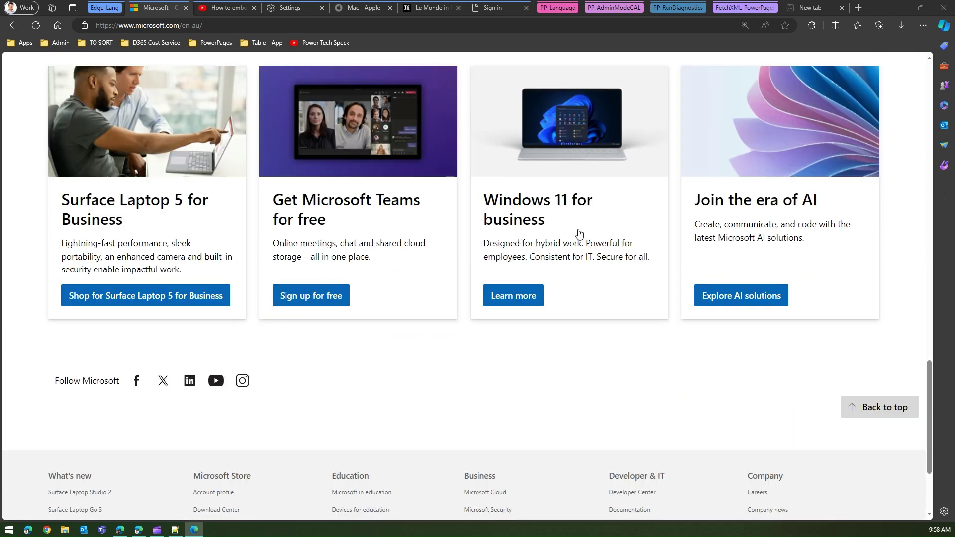
pyautogui.press('Home')
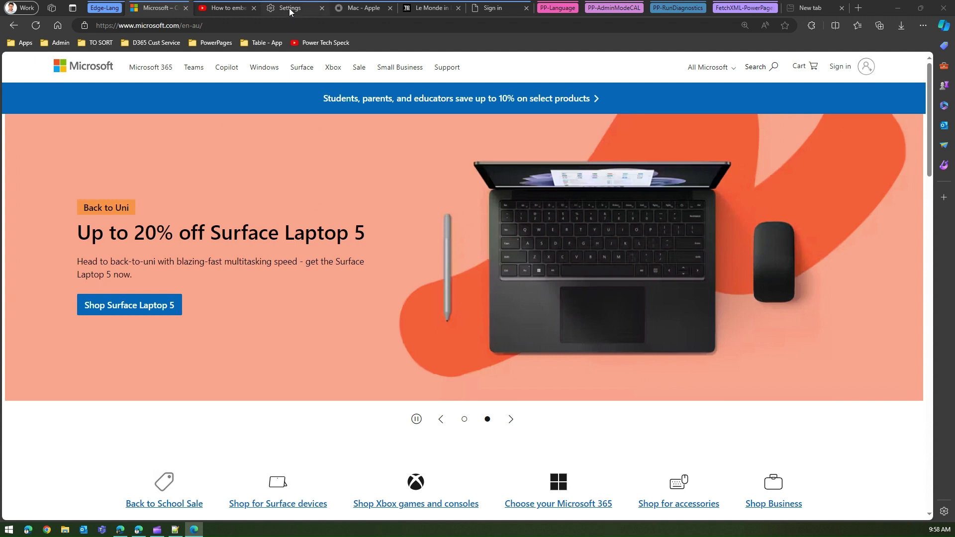
# - Open the browser settings and search them for "language"
pyautogui.click(922, 25)
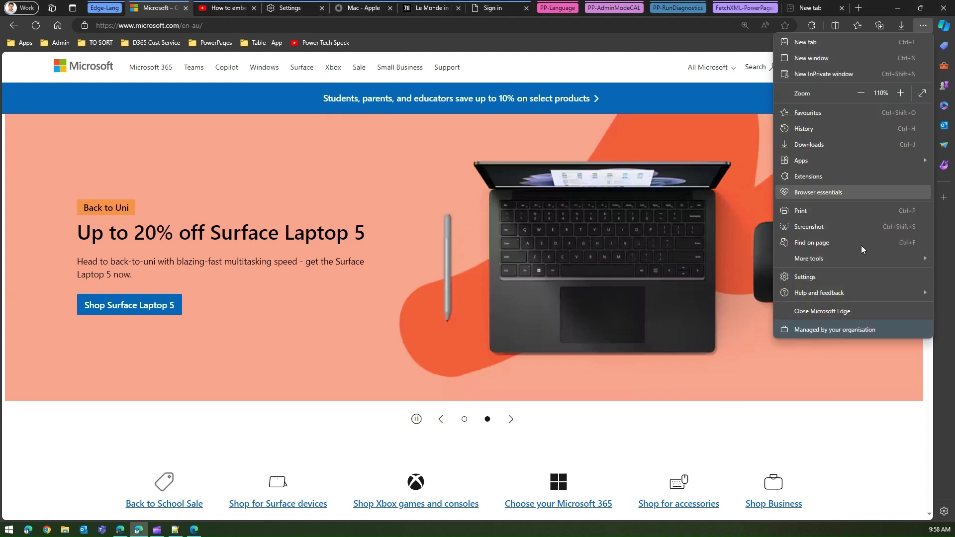
pyautogui.click(810, 277)
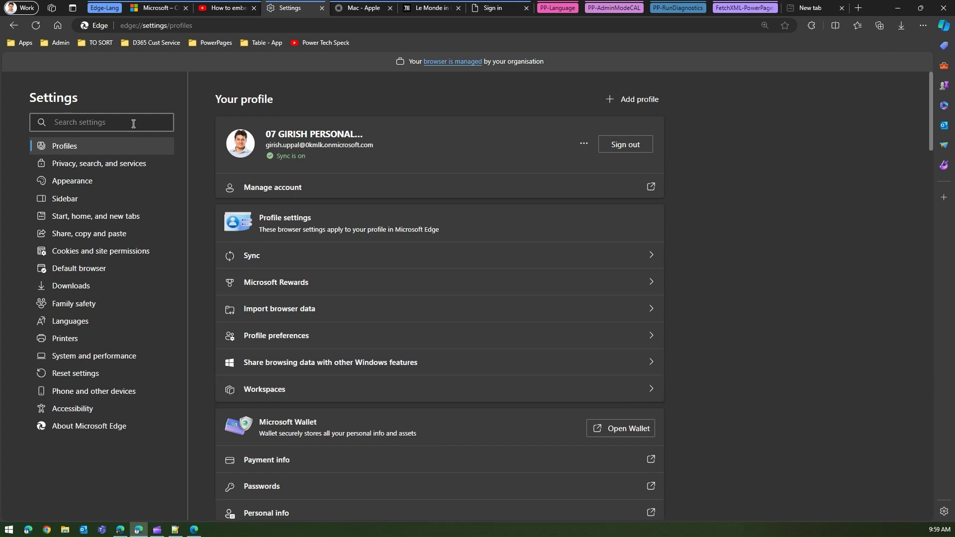
pyautogui.write('l')
pyautogui.write('anguage')
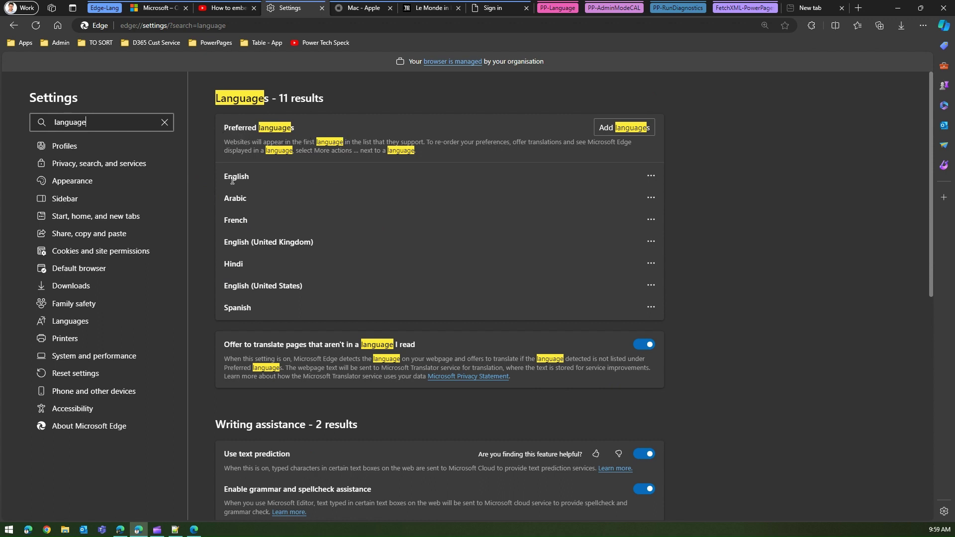
# - Review the entries in the preferred languages list from English down to Spanish
pyautogui.moveTo(222, 175); pyautogui.dragTo(267, 178)
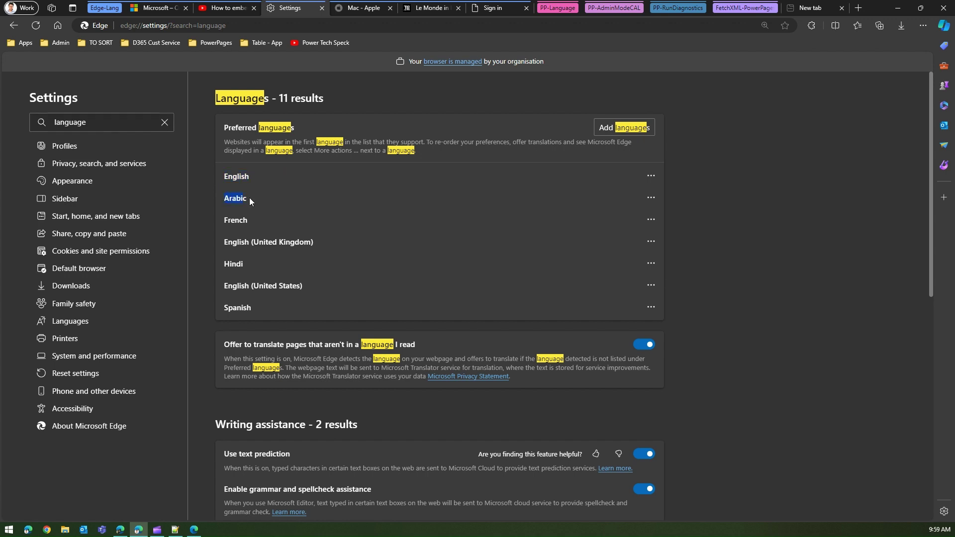
pyautogui.moveTo(230, 216); pyautogui.dragTo(248, 223)
pyautogui.click(271, 242)
pyautogui.moveTo(244, 264); pyautogui.dragTo(227, 265)
pyautogui.click(274, 287)
pyautogui.moveTo(237, 307); pyautogui.dragTo(301, 328)
# - Add Afrikaans to the preferred languages
pyautogui.click(640, 128)
pyautogui.click(379, 226)
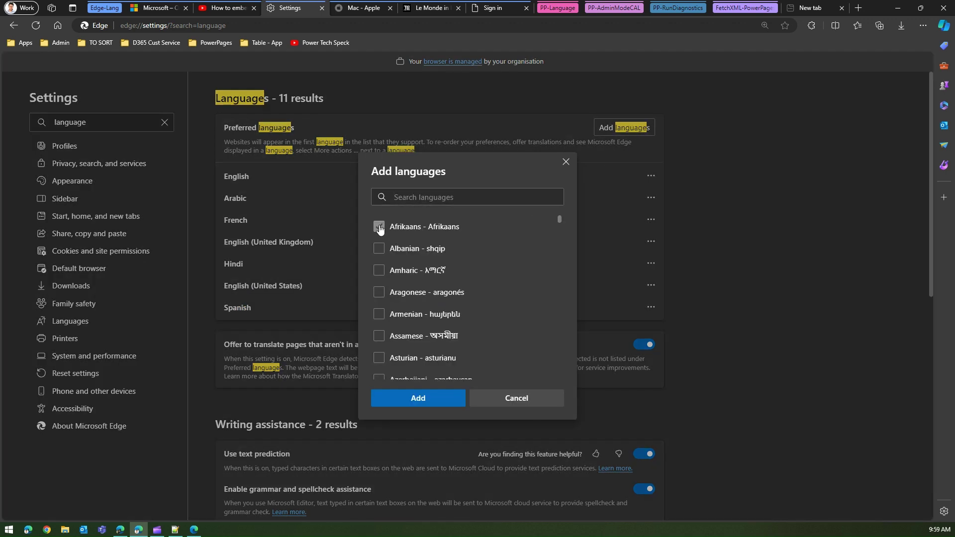
pyautogui.click(432, 399)
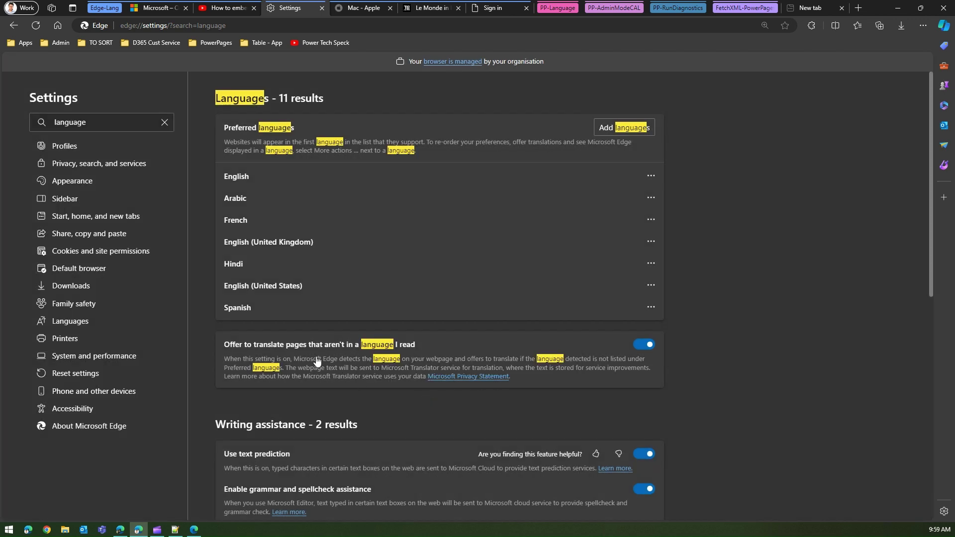
# - Add Dutch (Nederlands) to the preferred languages
pyautogui.click(605, 127)
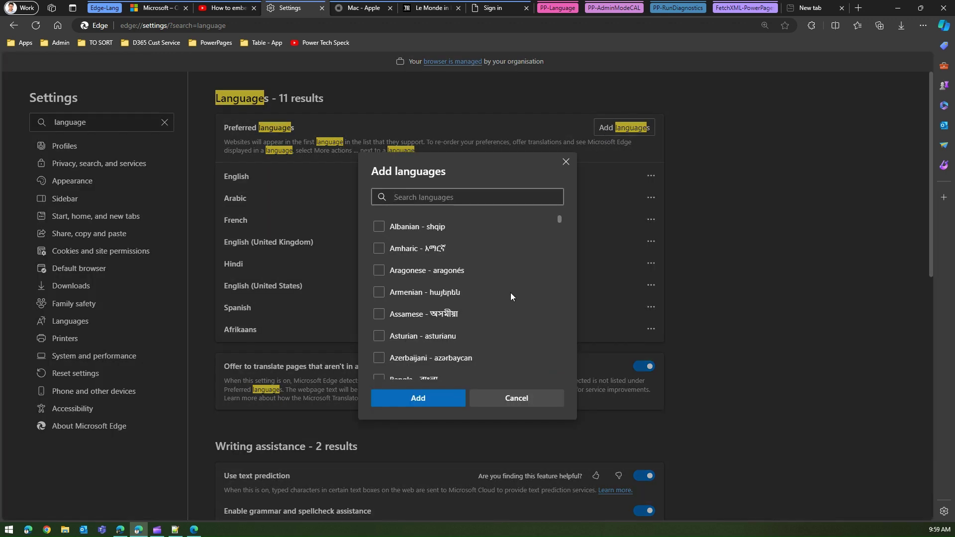
pyautogui.scroll(-5, 477, 298)
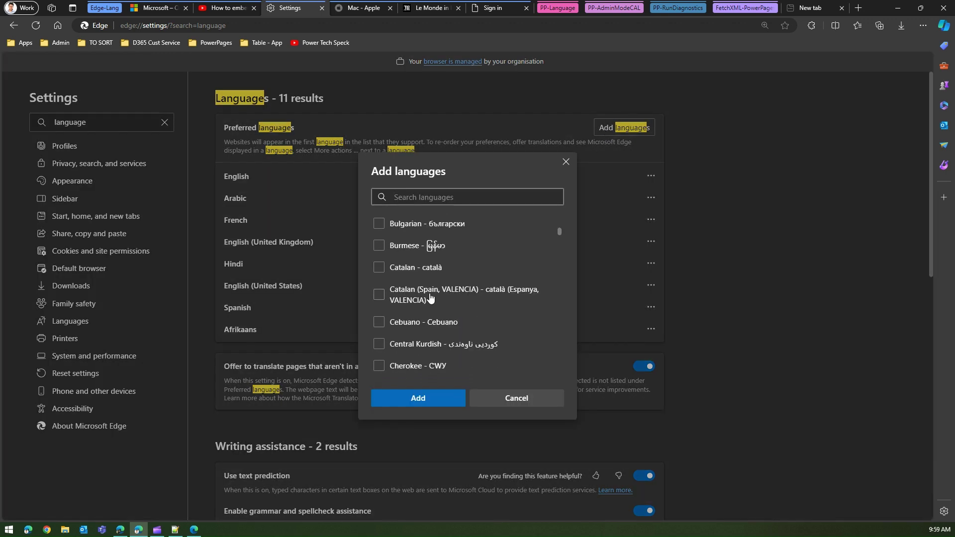
pyautogui.scroll(-5, 433, 306)
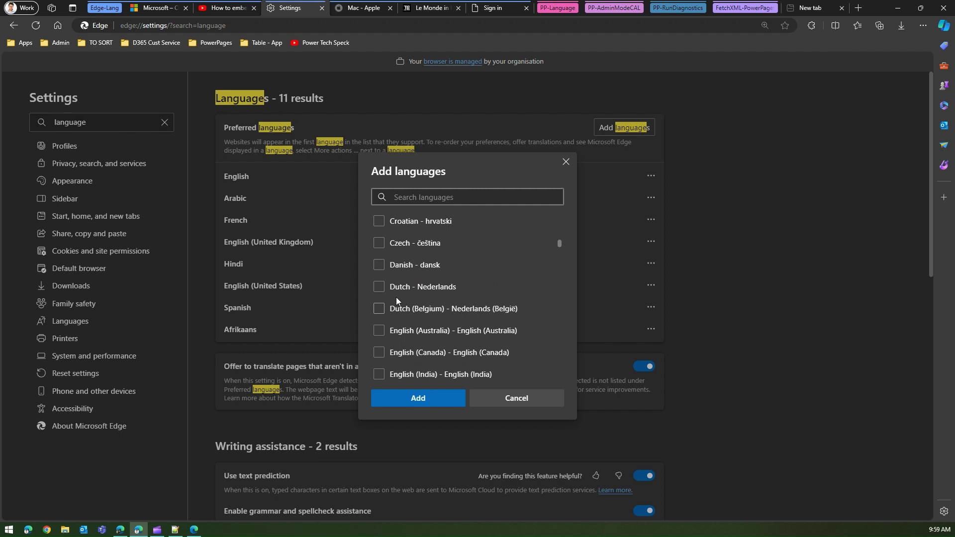
pyautogui.click(379, 287)
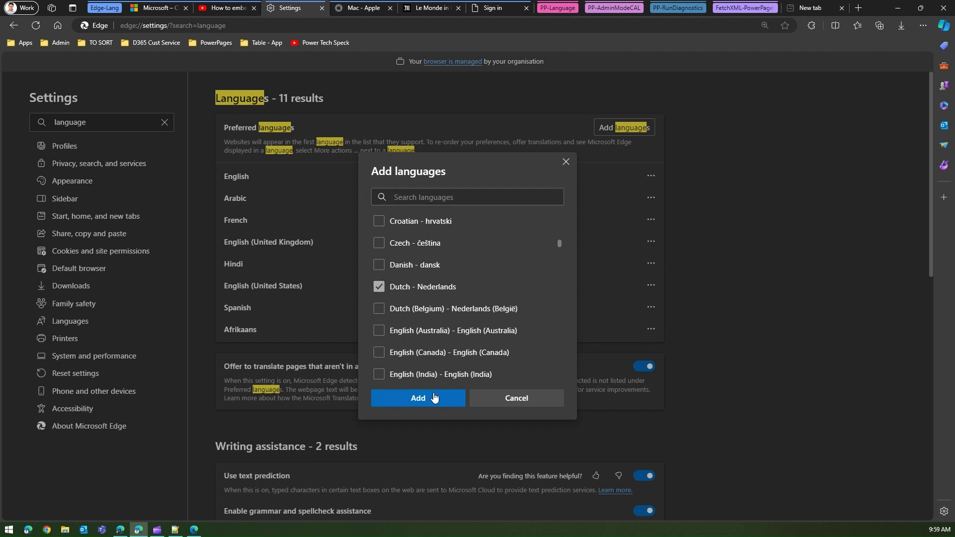
pyautogui.click(423, 398)
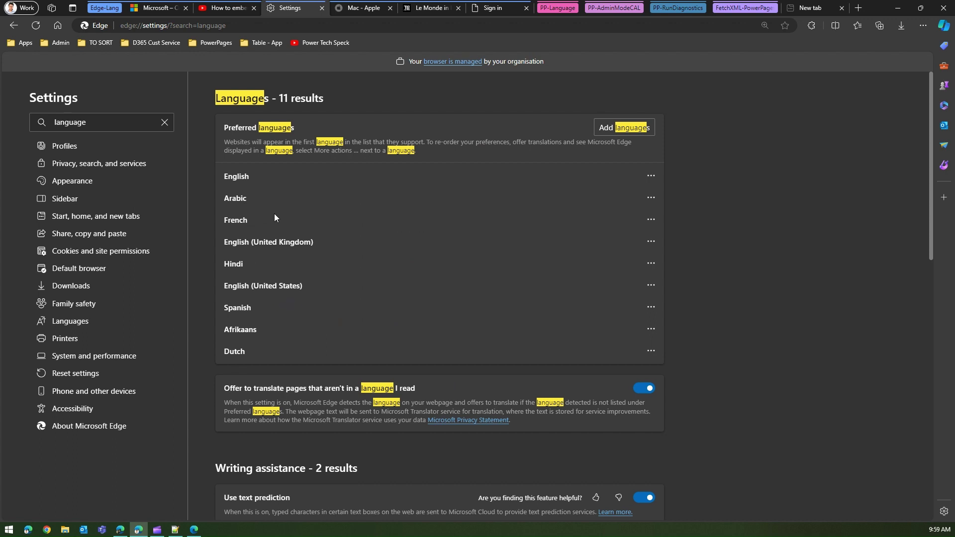
# - Move French, Spanish and Arabic one after another to the top of the preferred languages, ending with Arabic first
pyautogui.click(651, 220)
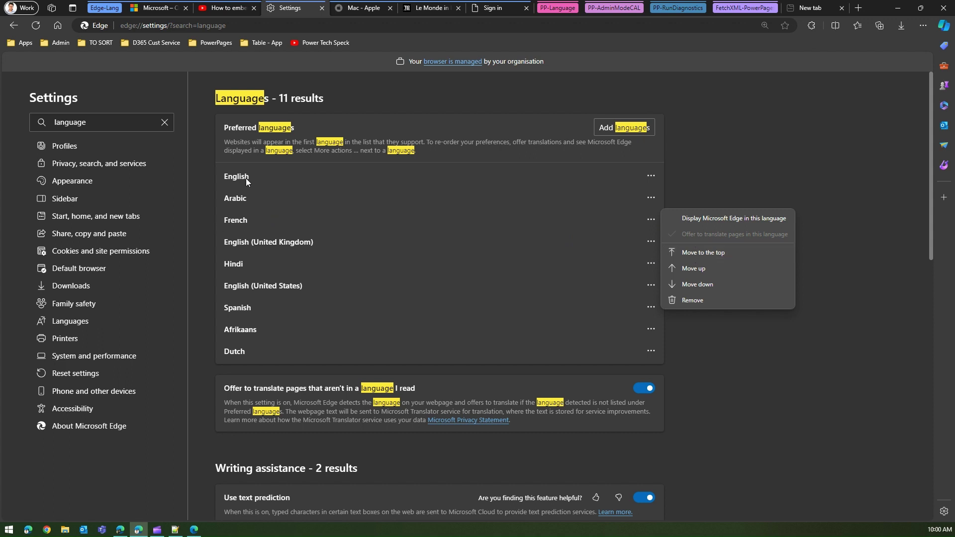
pyautogui.click(724, 252)
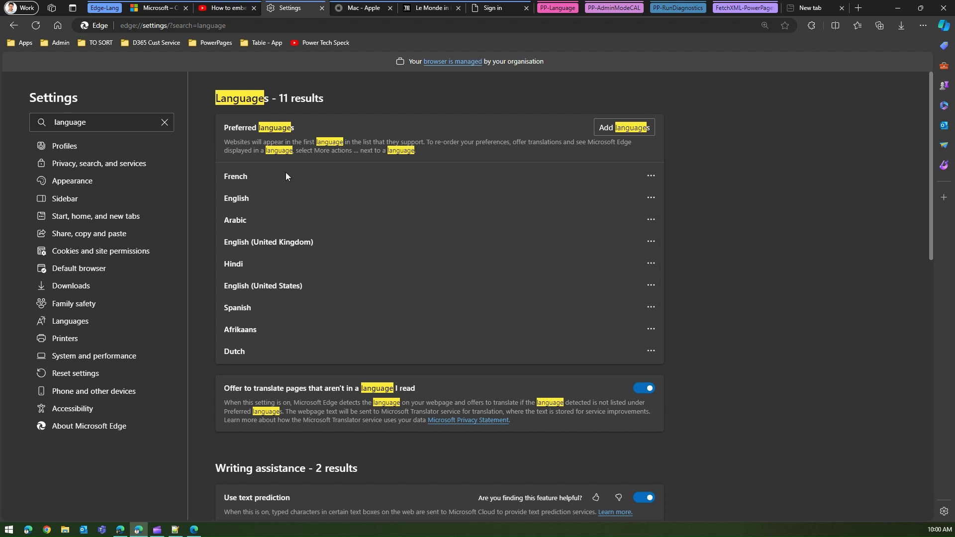
pyautogui.click(649, 308)
pyautogui.click(702, 340)
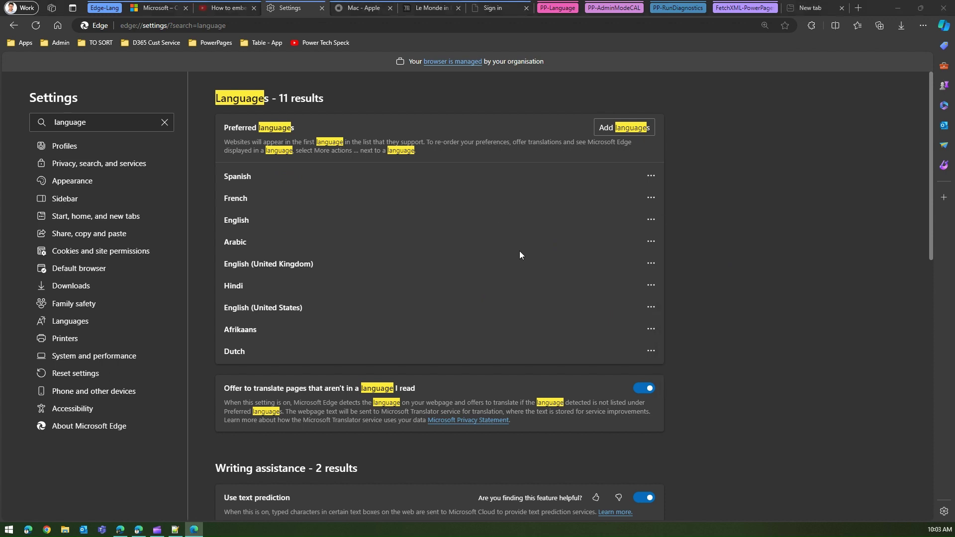
pyautogui.click(651, 241)
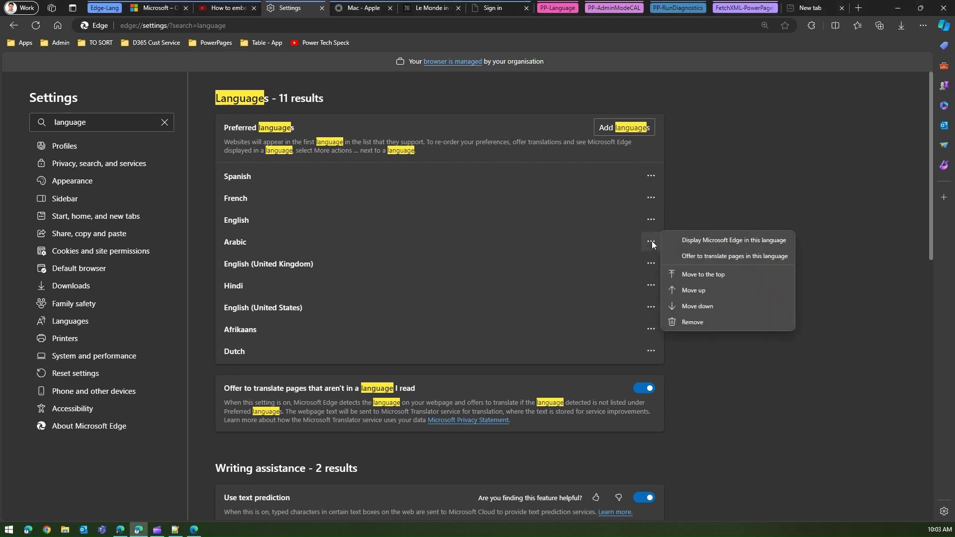
pyautogui.click(685, 274)
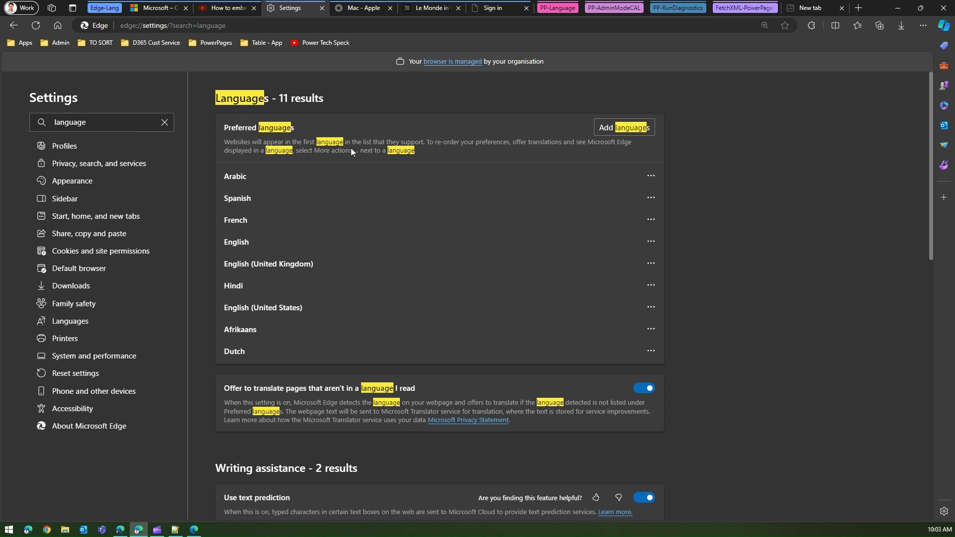
# - Check the display language of the already open YouTube video page and Microsoft home page against the preferred languages list
pyautogui.click(225, 10)
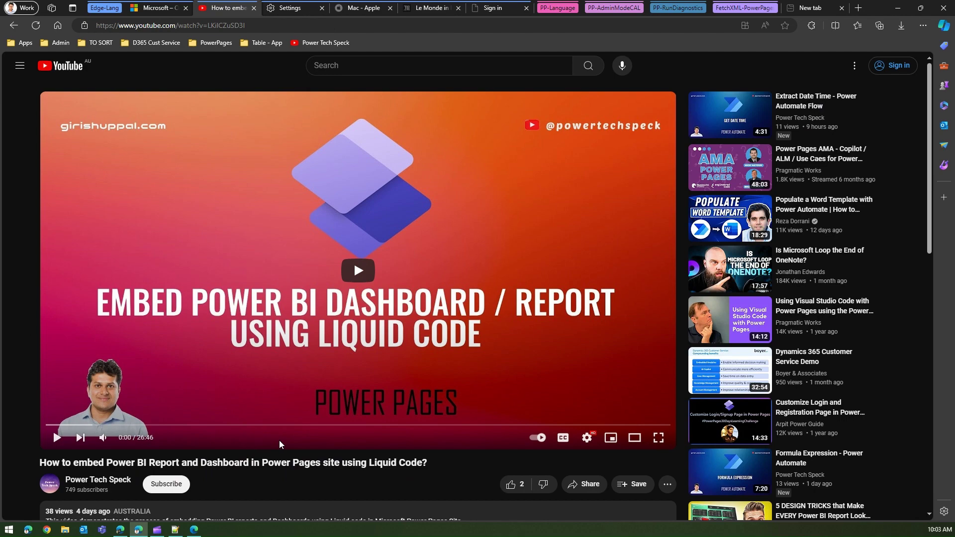
pyautogui.scroll(-8, 293, 454)
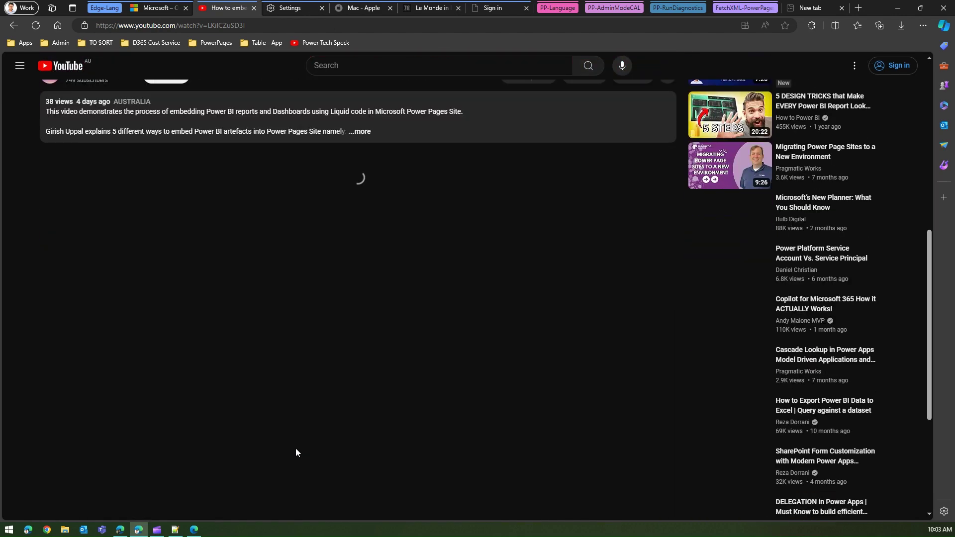
pyautogui.scroll(10, 296, 449)
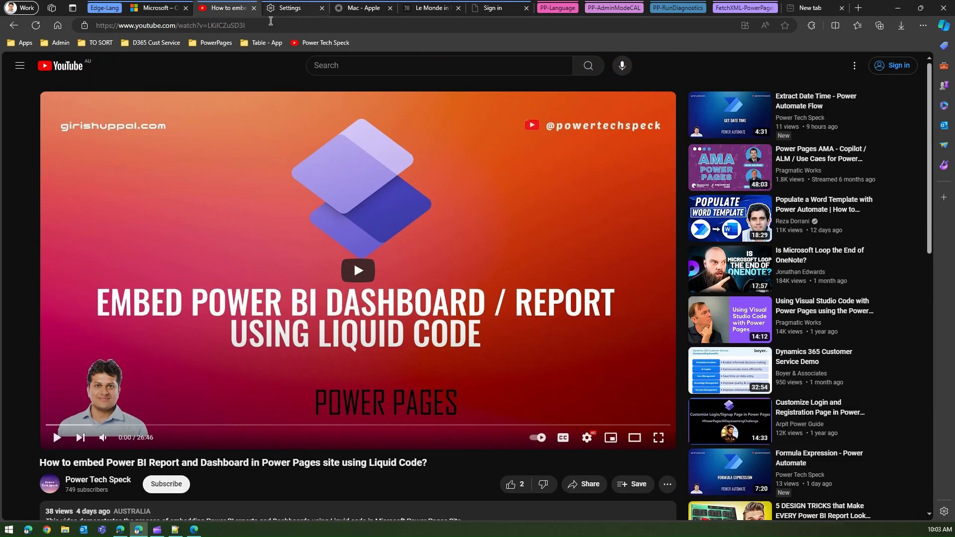
pyautogui.click(285, 9)
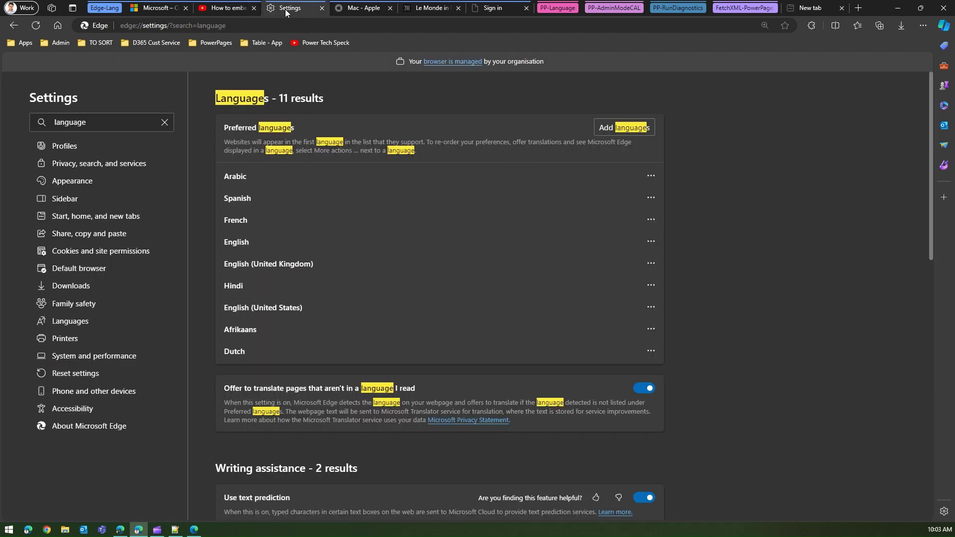
pyautogui.click(228, 9)
pyautogui.click(153, 8)
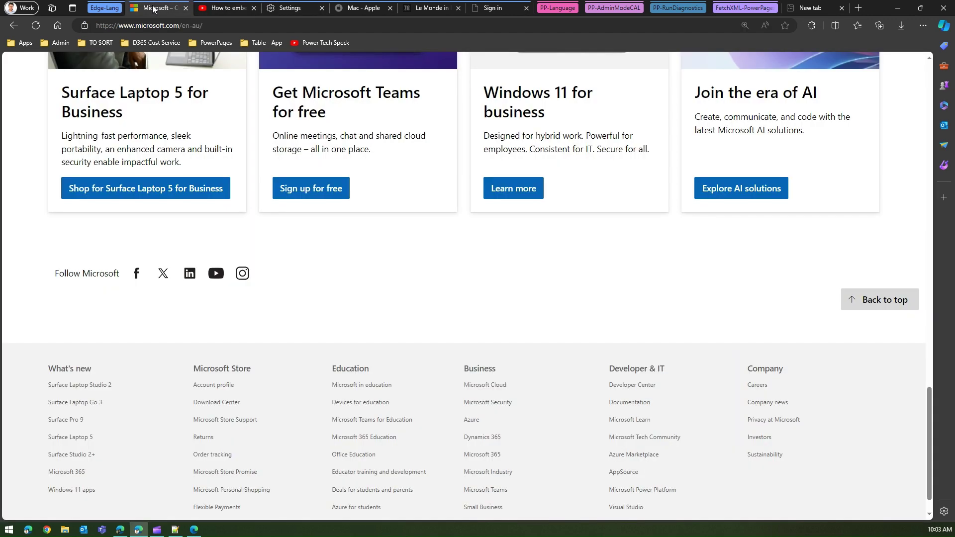
pyautogui.press('Home')
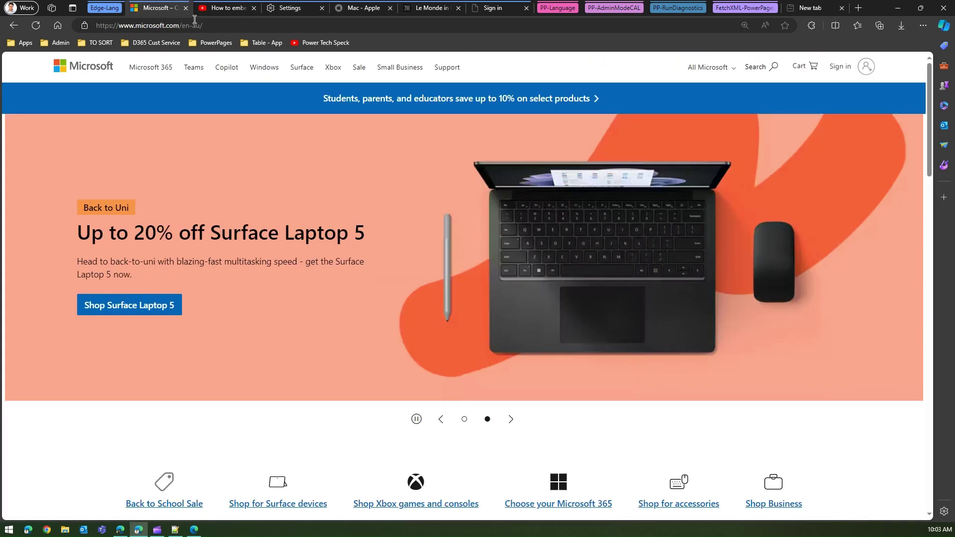
# - Reload the YouTube video page from its address so it uses the current preferred language
pyautogui.click(221, 10)
pyautogui.click(228, 26)
pyautogui.press('Return')
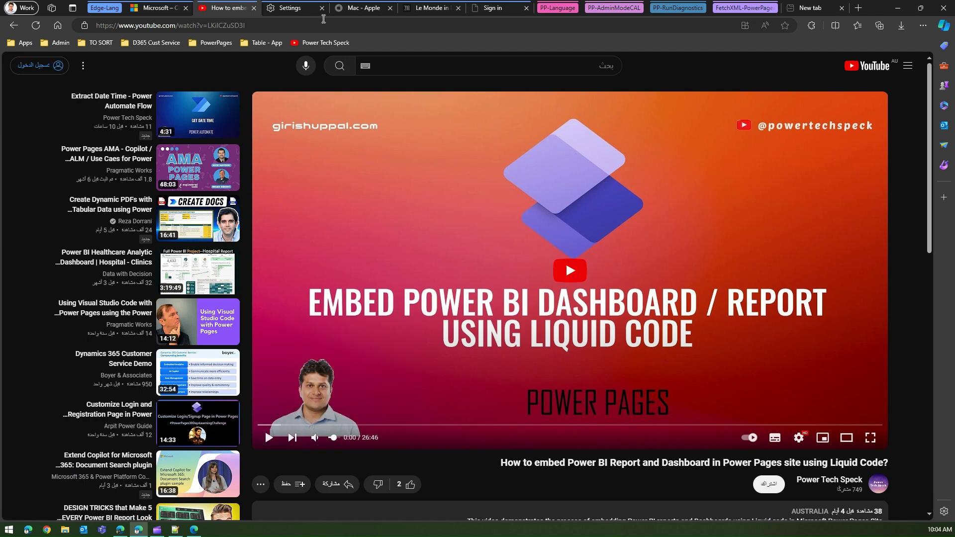
# - Recheck the preferred languages, reload the Apple Mac page and look through its content for the display language
pyautogui.click(291, 10)
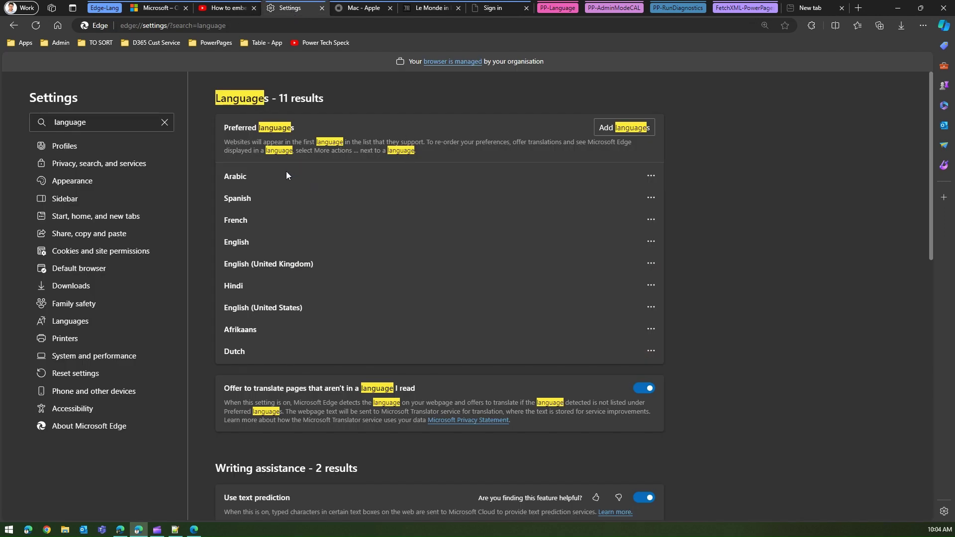
pyautogui.click(350, 11)
pyautogui.moveTo(351, 63)
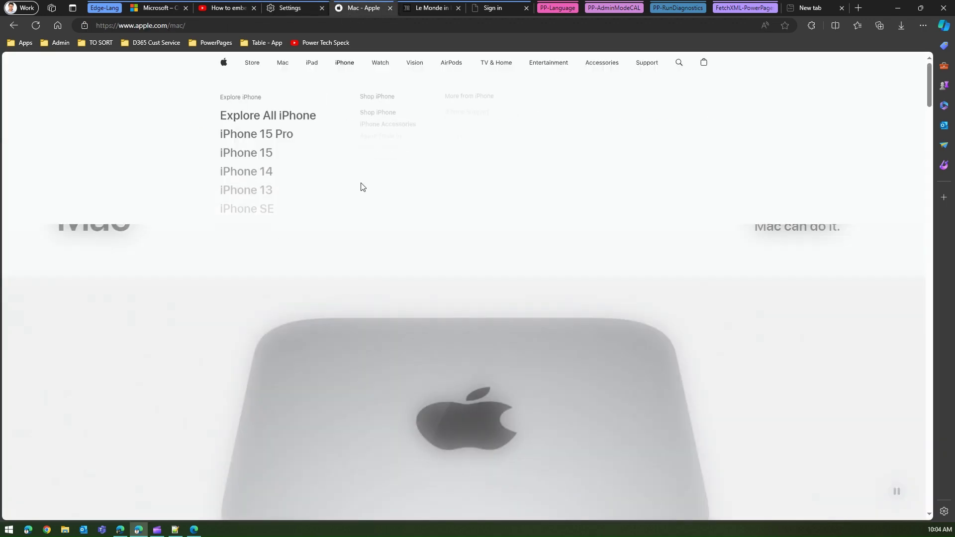
pyautogui.click(299, 26)
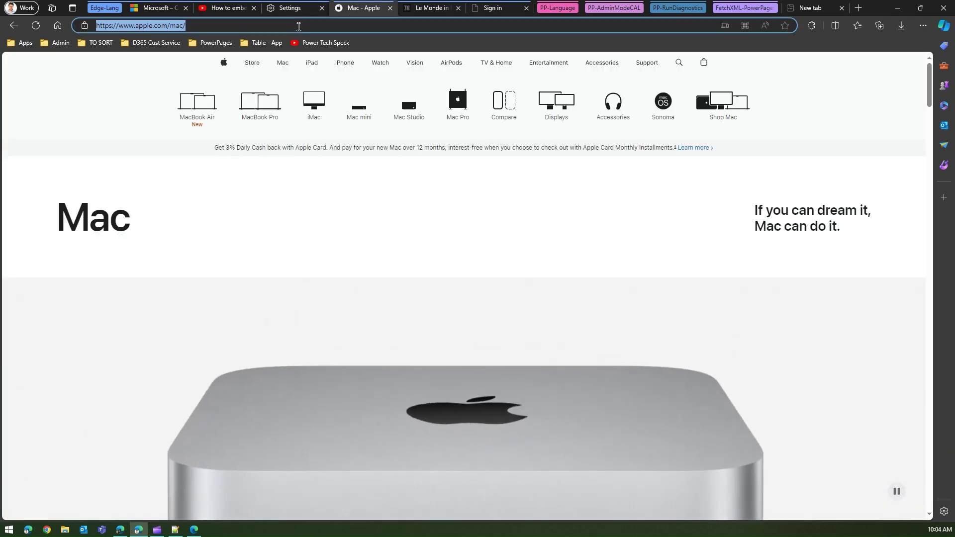
pyautogui.press('Return')
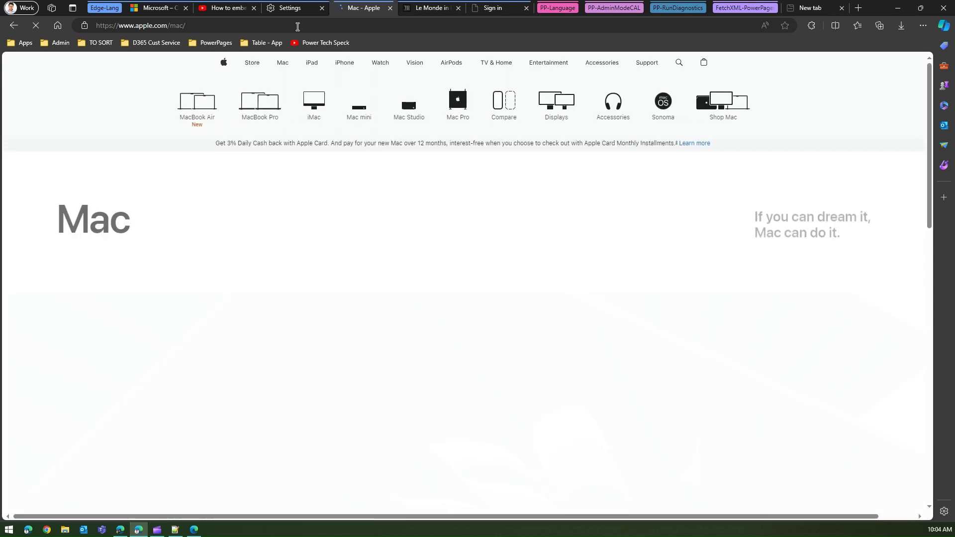
pyautogui.scroll(-15, 327, 198)
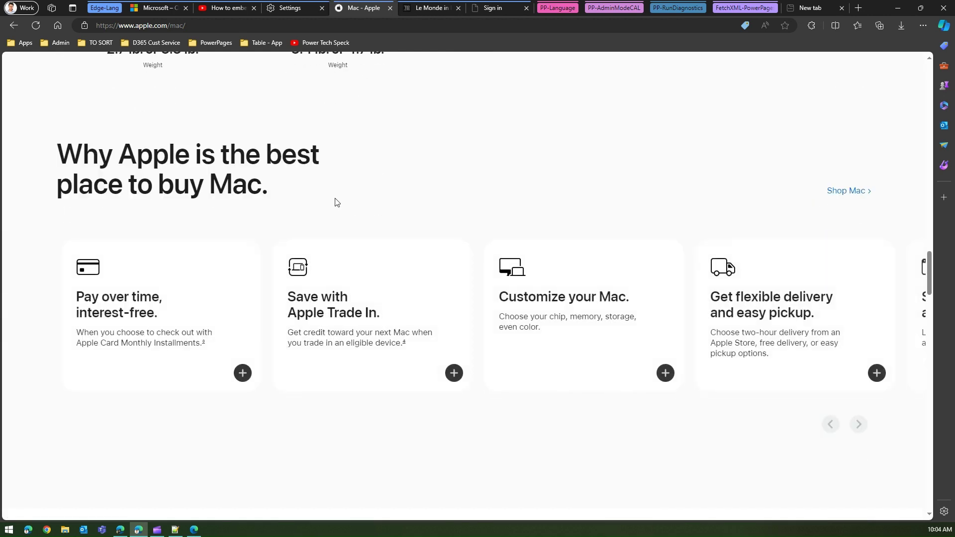
pyautogui.scroll(-5, 299, 149)
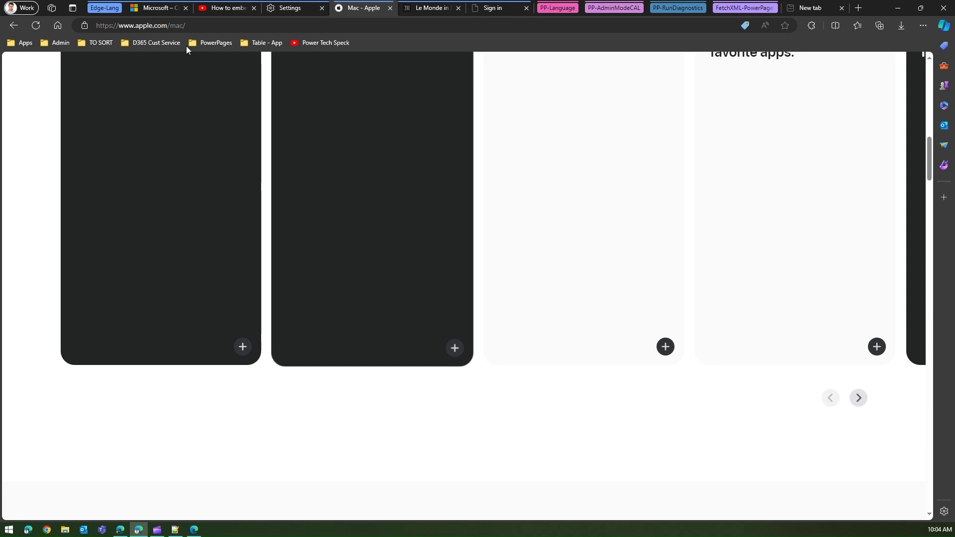
# - Inspect the en-au language code in the Microsoft home page's address and reload the page with it
pyautogui.click(157, 8)
pyautogui.moveTo(209, 25); pyautogui.dragTo(182, 25)
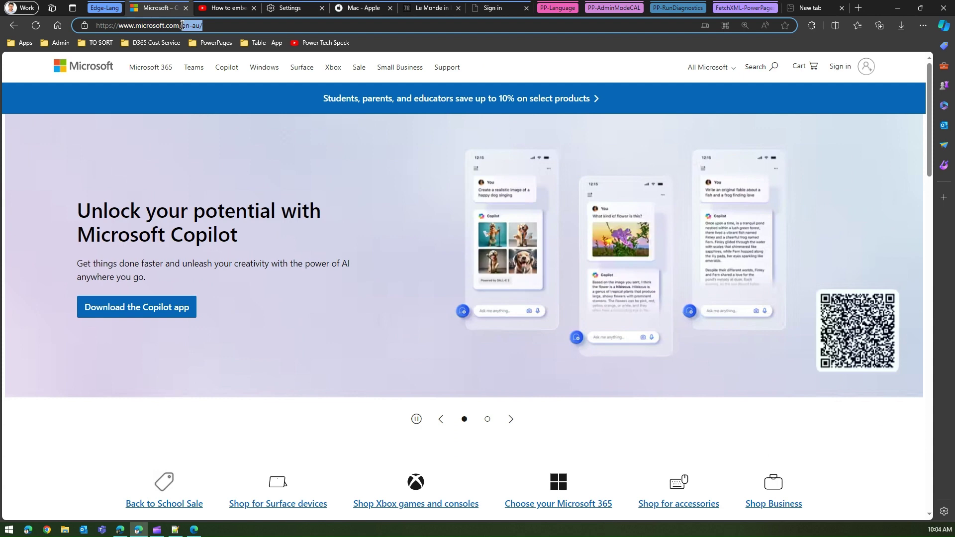
pyautogui.moveTo(182, 26); pyautogui.dragTo(207, 26)
pyautogui.click(208, 25)
pyautogui.press('Return')
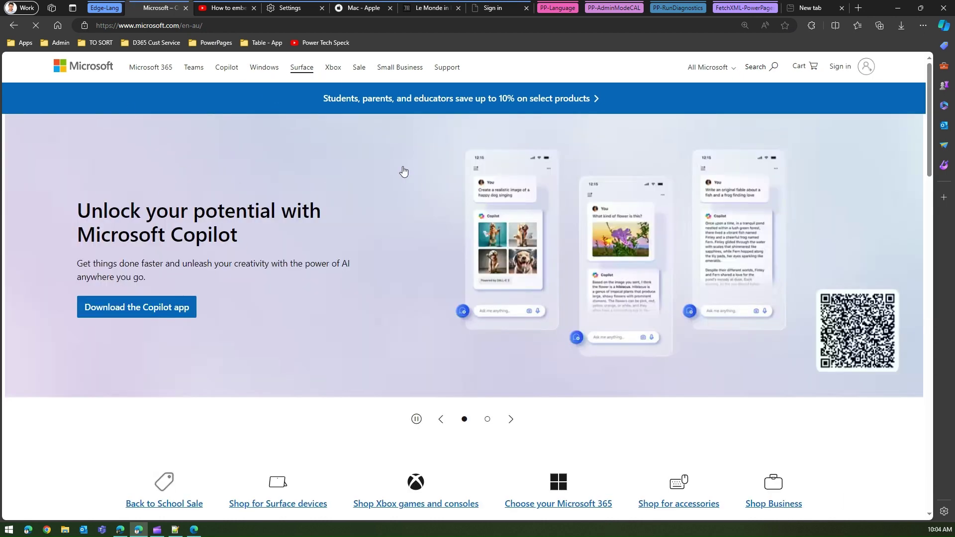
# - Open the Le Monde page and look through its headlines and language selector to check the display language
pyautogui.press('ctrl')
pyautogui.press('ctrl')
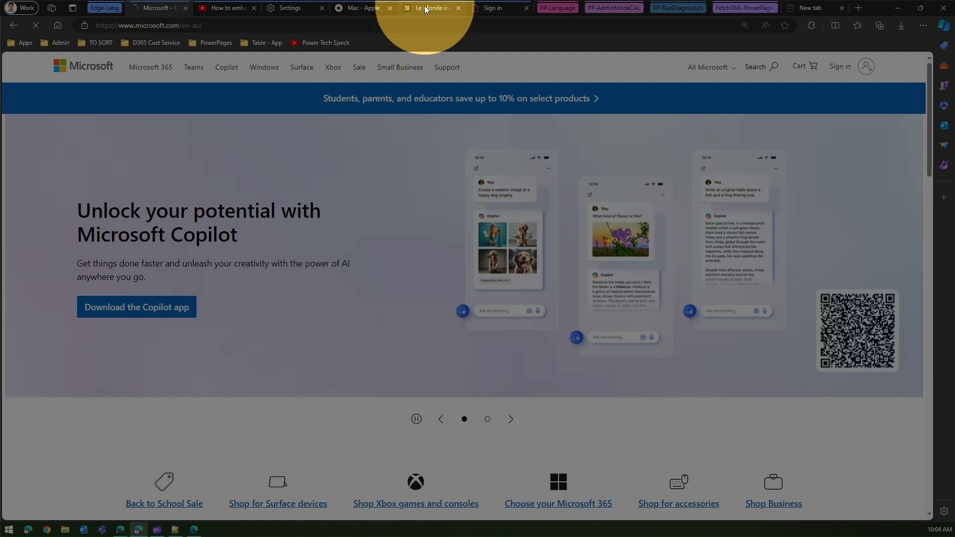
pyautogui.moveTo(425, 9)
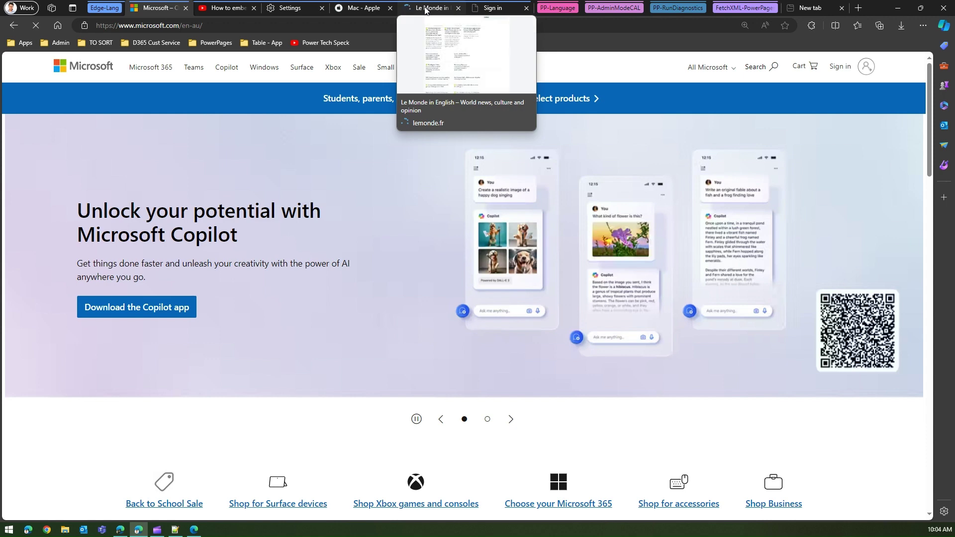
pyautogui.click(425, 9)
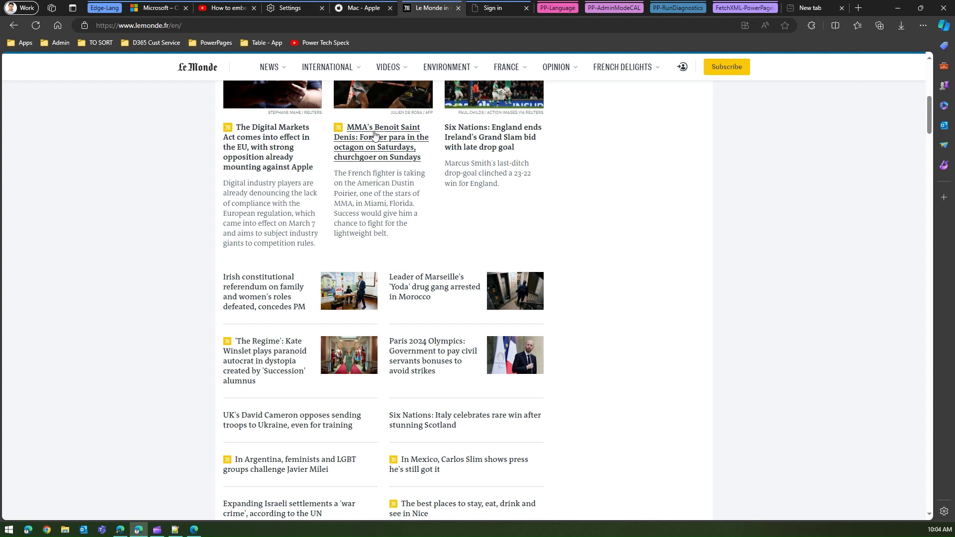
pyautogui.scroll(8, 373, 135)
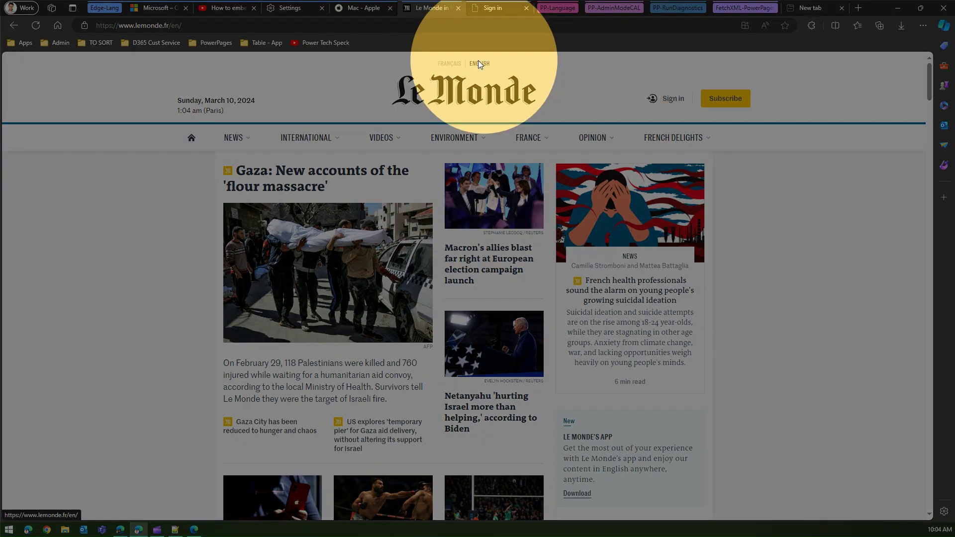
pyautogui.scroll(-12, 496, 126)
pyautogui.scroll(12, 496, 134)
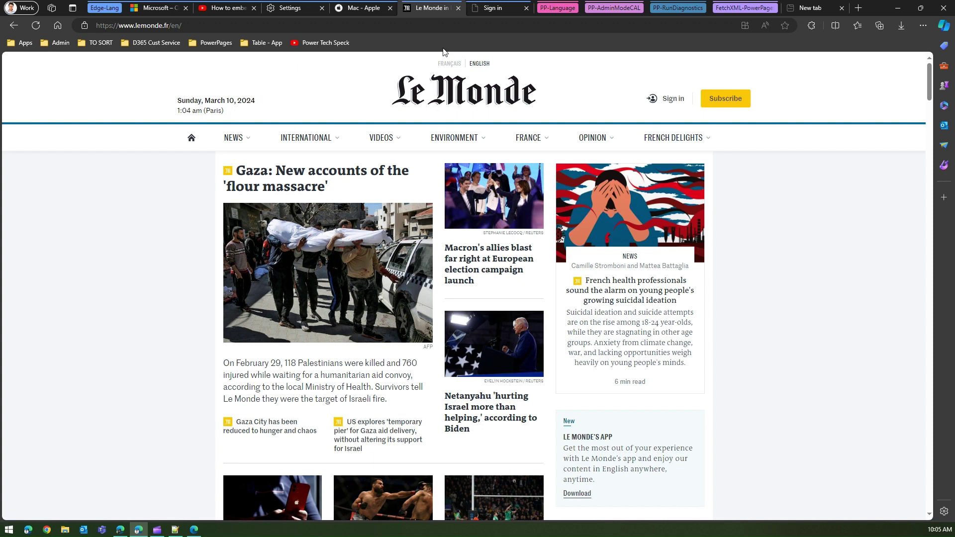
# - Check the options for French in the preferred languages list and translate the Apple Mac page to French
pyautogui.click(299, 9)
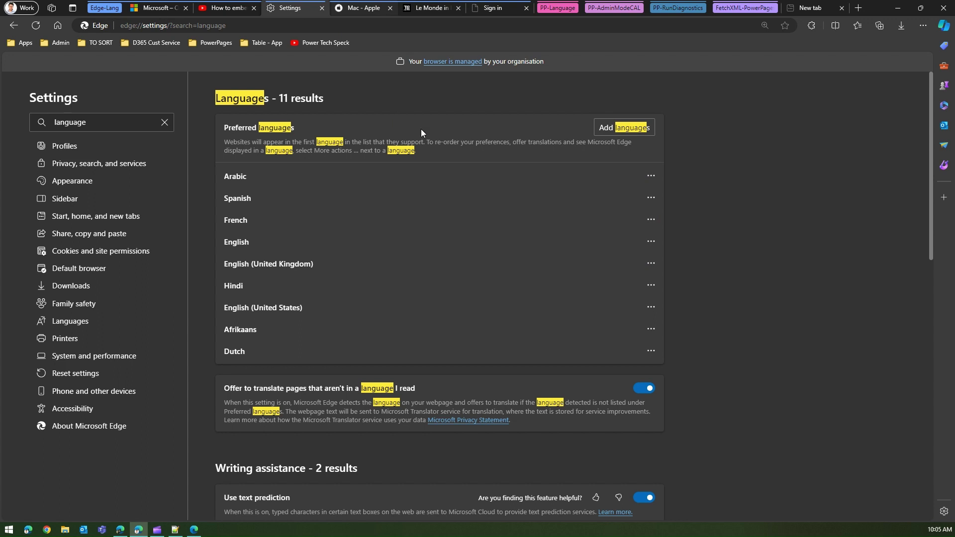
pyautogui.click(651, 219)
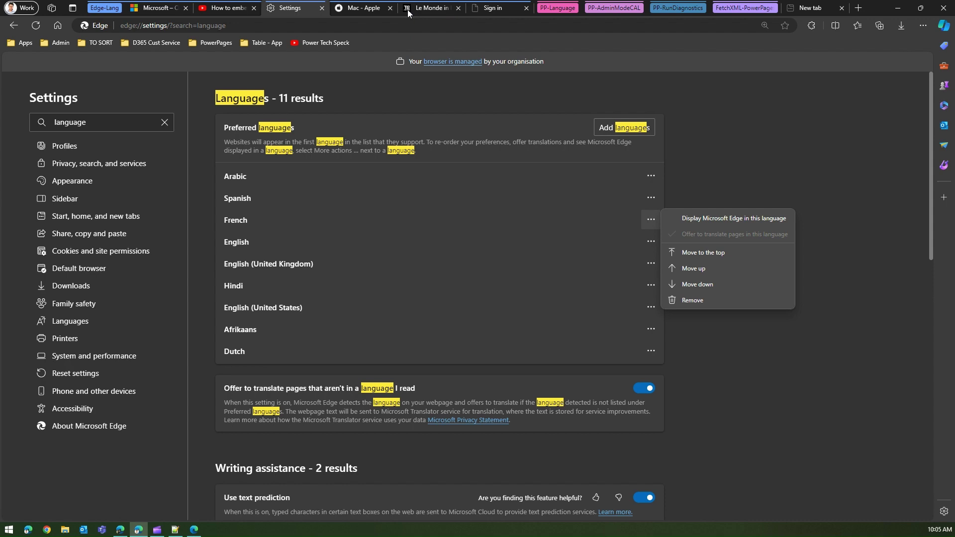
pyautogui.click(365, 10)
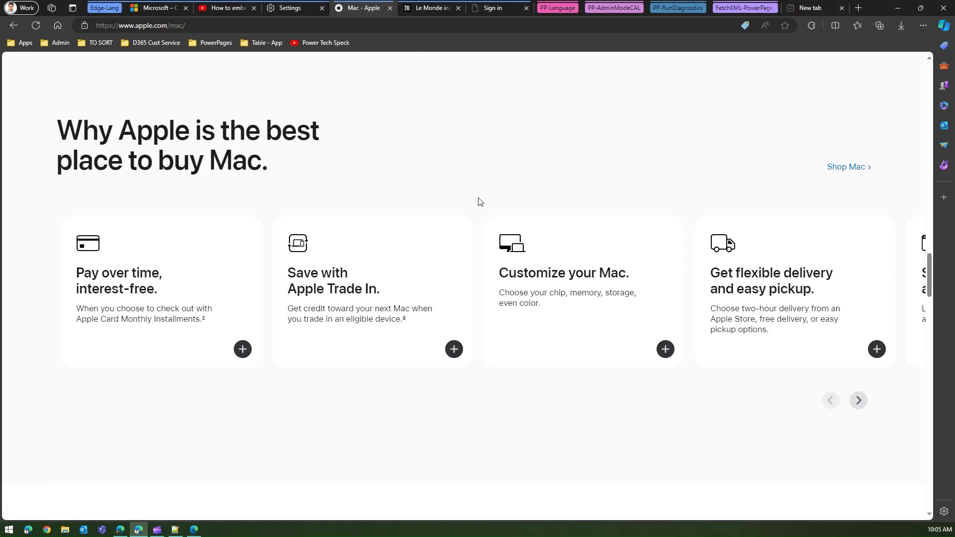
pyautogui.rightClick(497, 129)
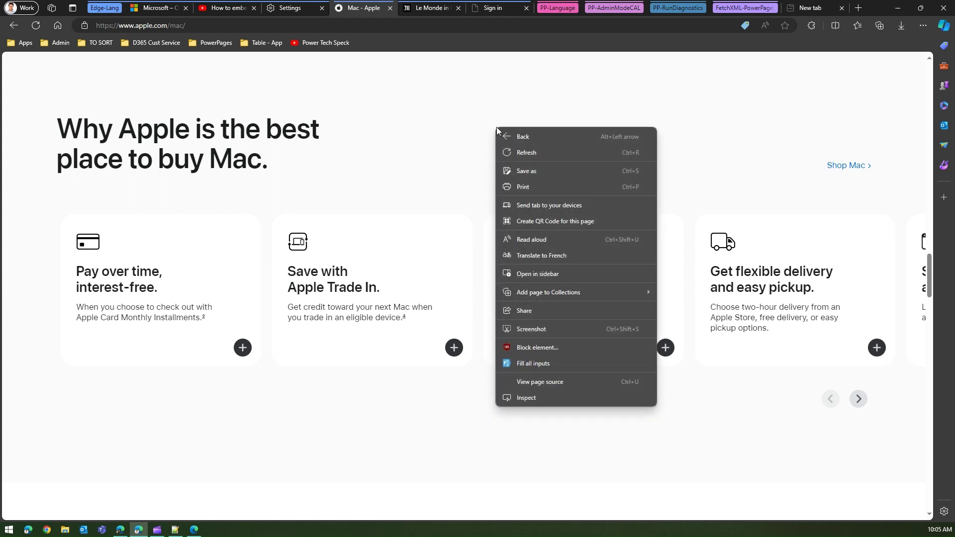
pyautogui.click(537, 258)
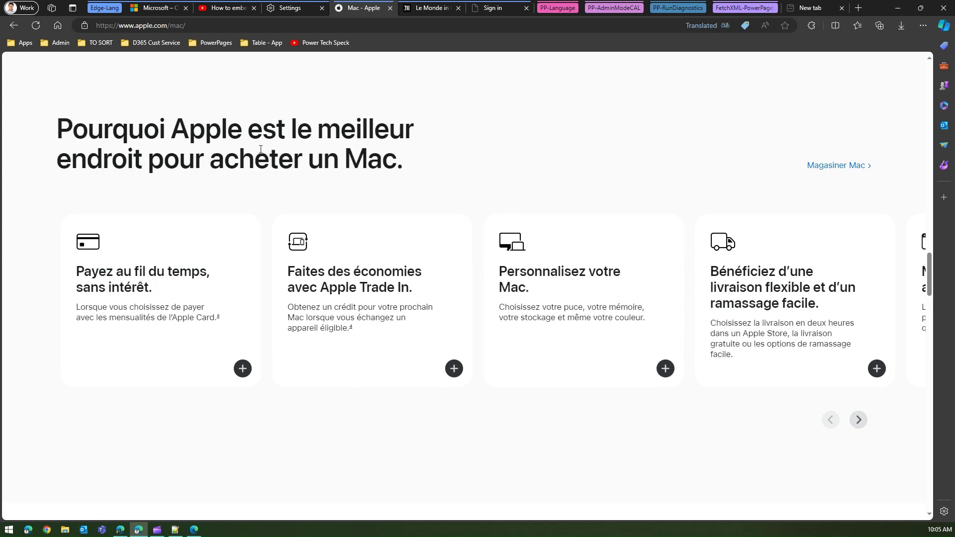
# - Change the translation language of the Apple Mac page to Albanian and translate it again
pyautogui.click(725, 25)
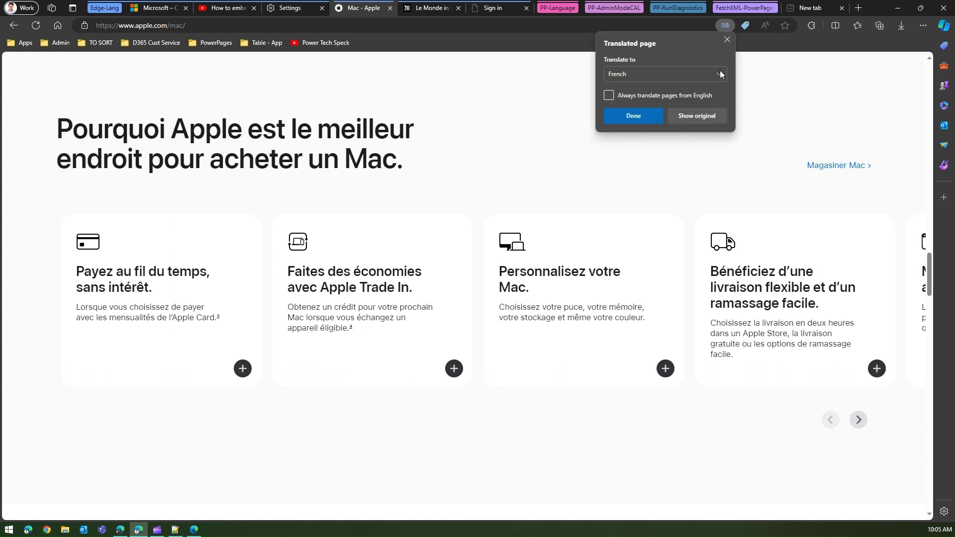
pyautogui.click(721, 75)
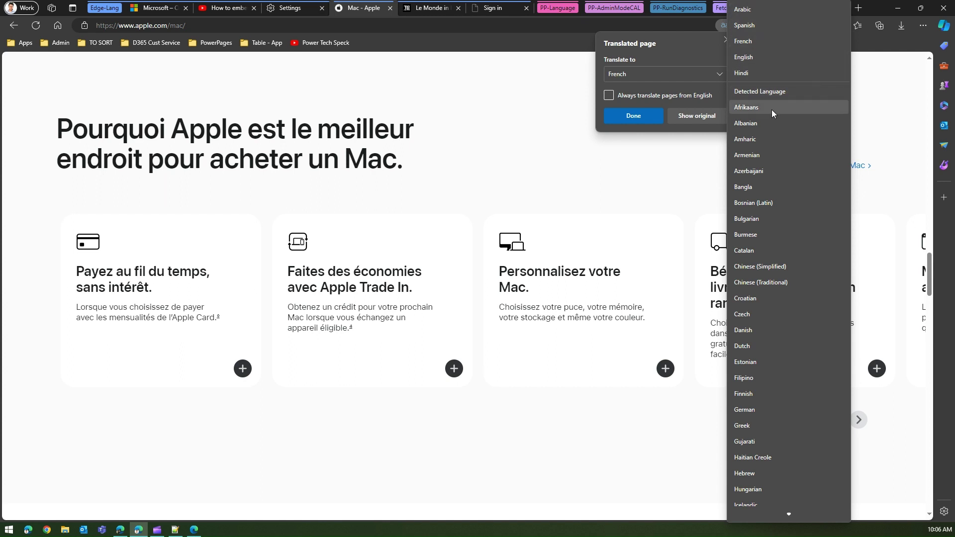
pyautogui.scroll(-3, 771, 414)
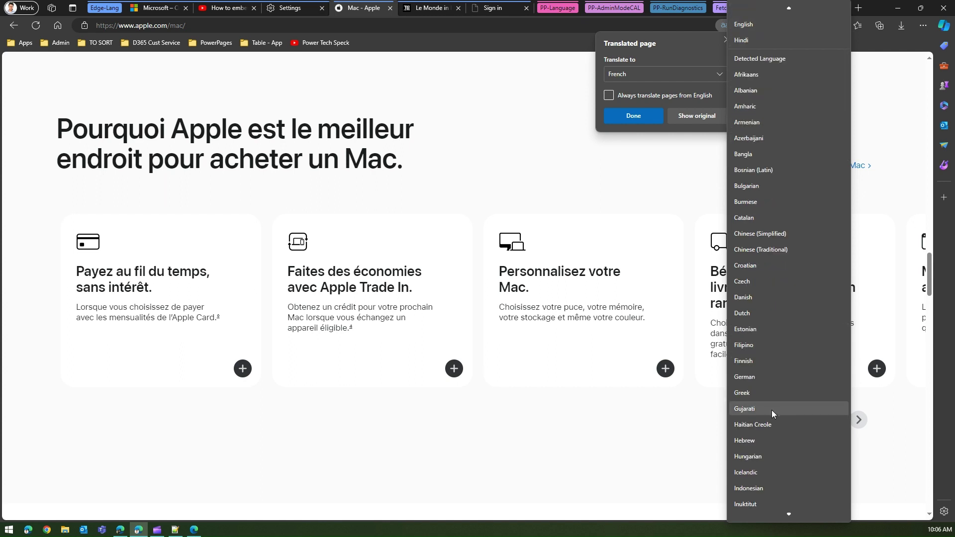
pyautogui.scroll(4, 771, 413)
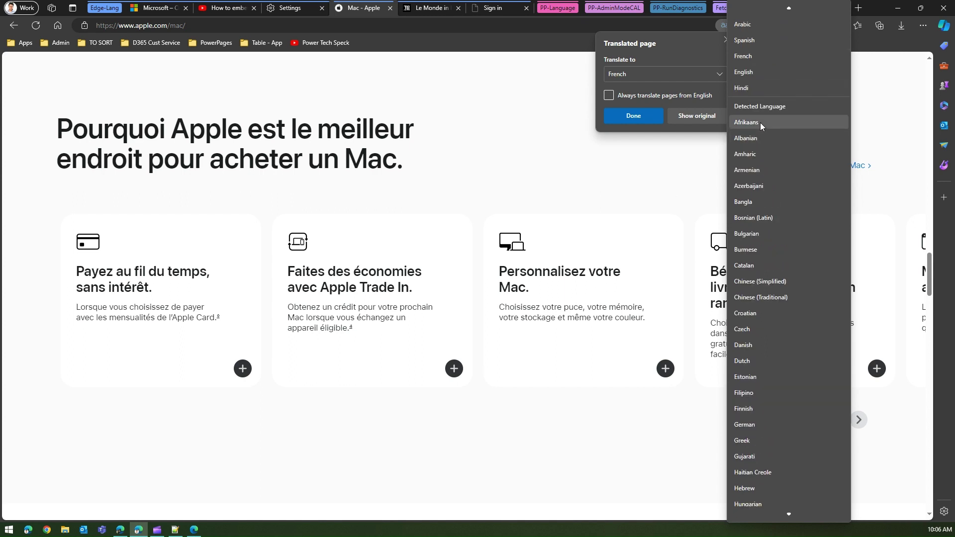
pyautogui.click(756, 139)
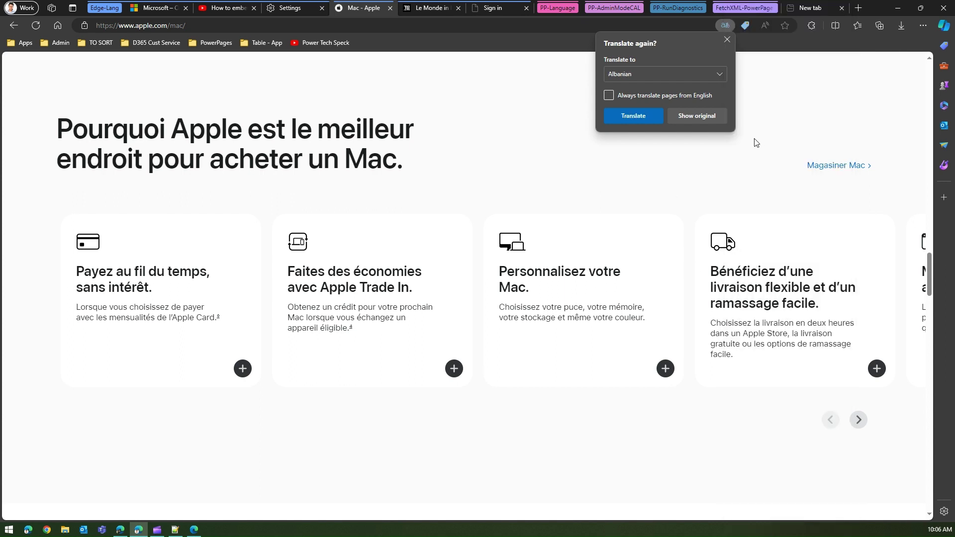
pyautogui.click(641, 116)
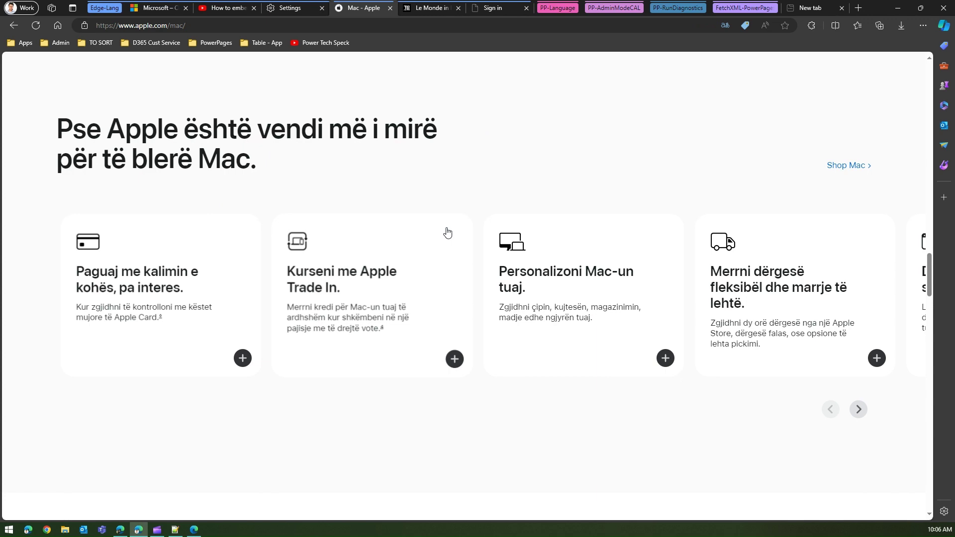
# - Open the Studio Display page from the Apple Mac page and look for a translation option on it
pyautogui.scroll(-6, 354, 292)
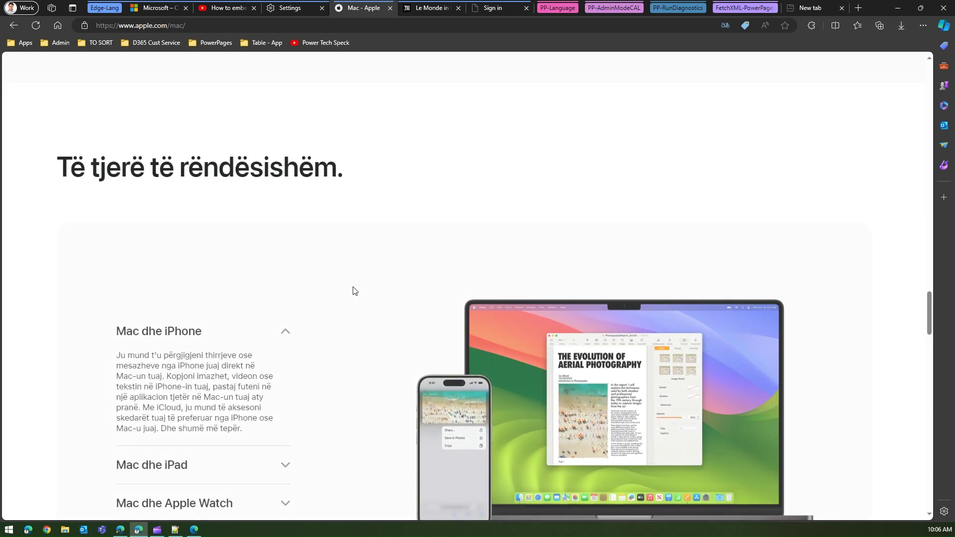
pyautogui.scroll(-10, 190, 403)
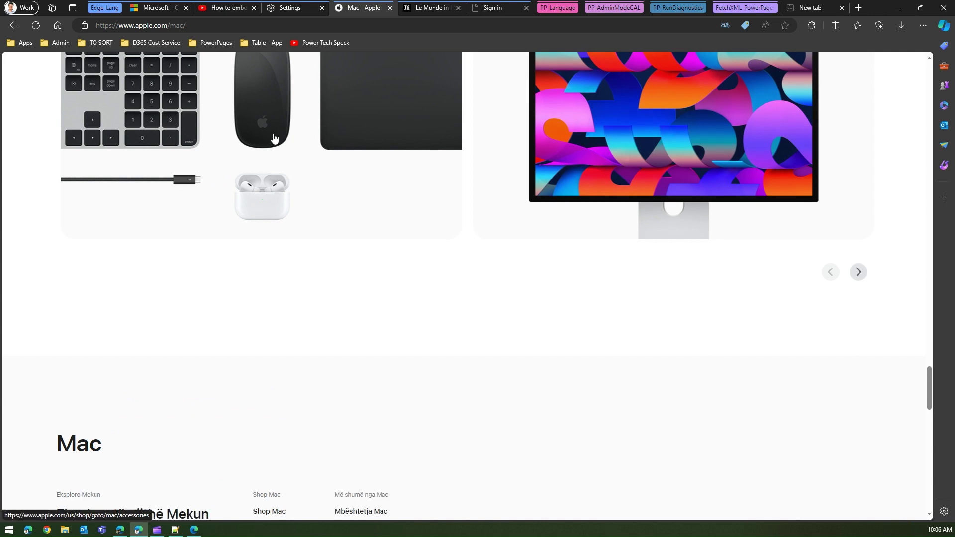
pyautogui.click(617, 148)
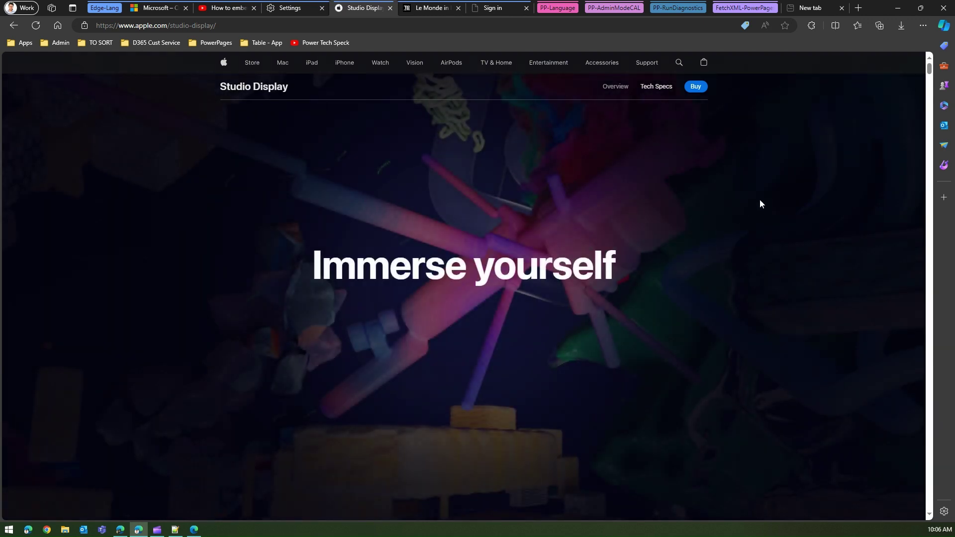
pyautogui.rightClick(771, 171)
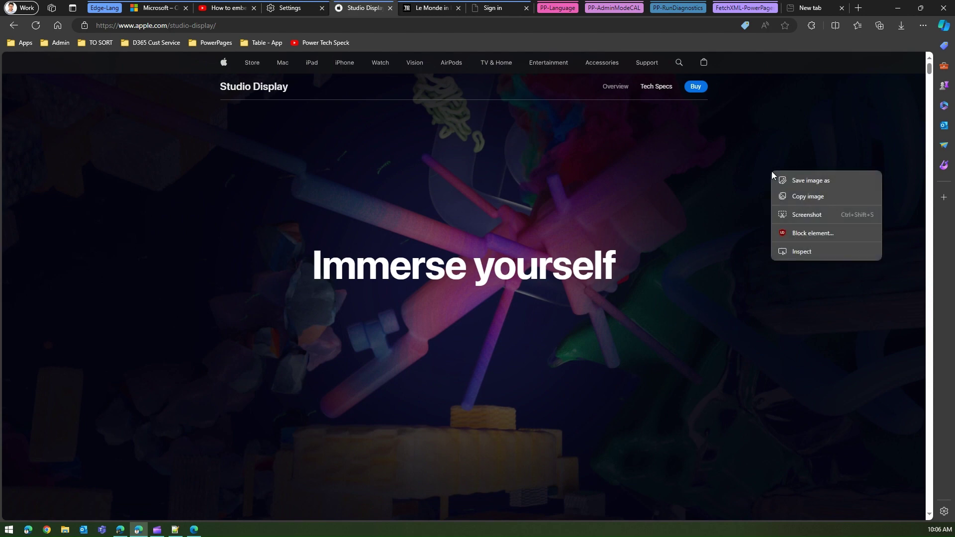
pyautogui.rightClick(681, 169)
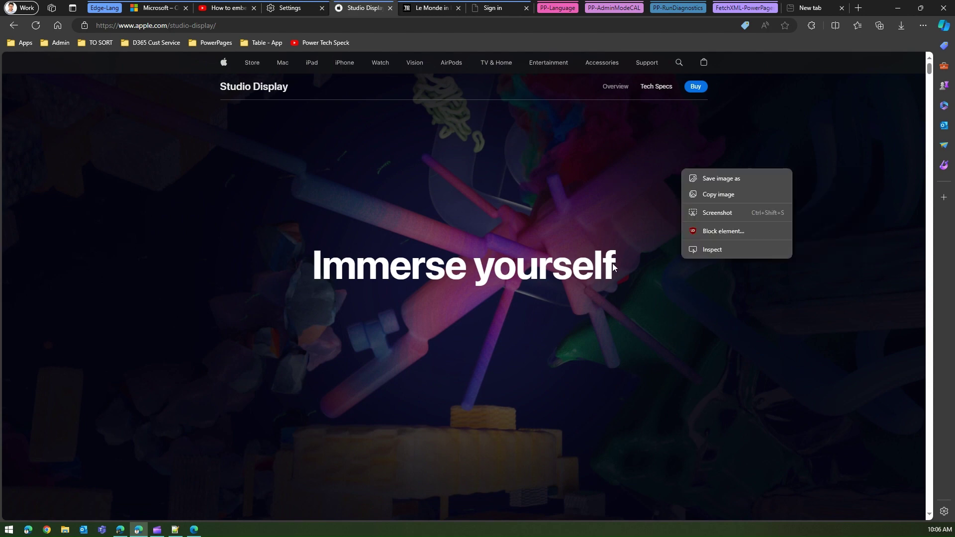
# - Open the Studio Display tech specs, translate that page to Albanian and highlight its first display specification lines
pyautogui.scroll(-10, 686, 351)
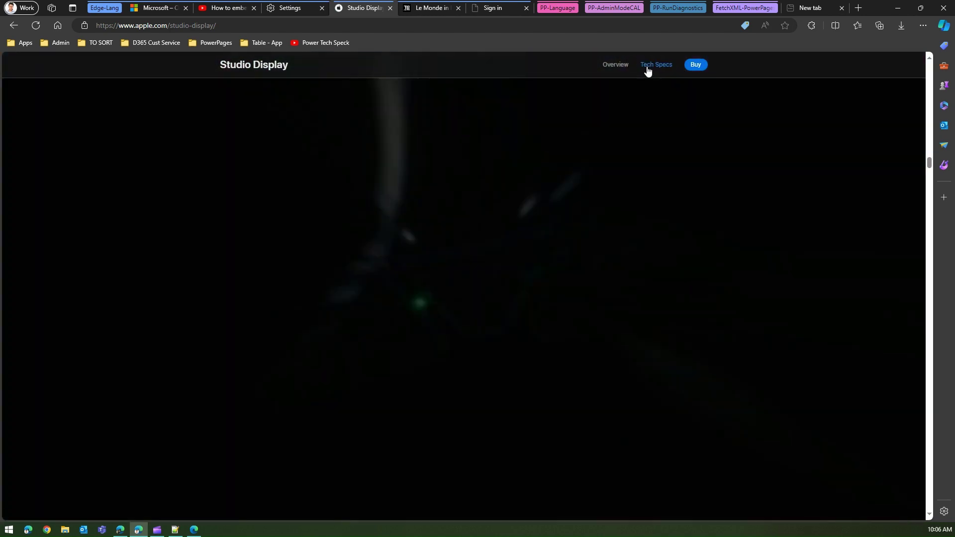
pyautogui.click(651, 69)
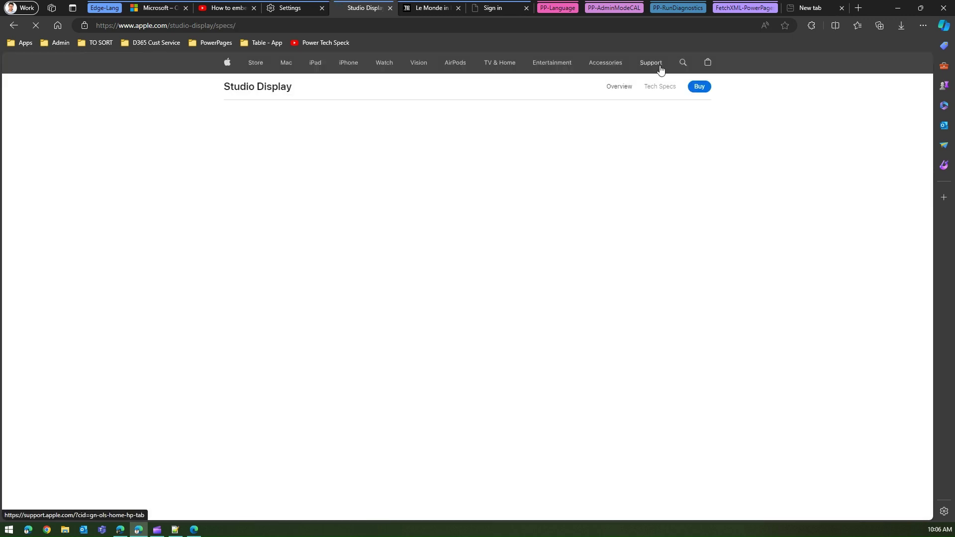
pyautogui.rightClick(760, 206)
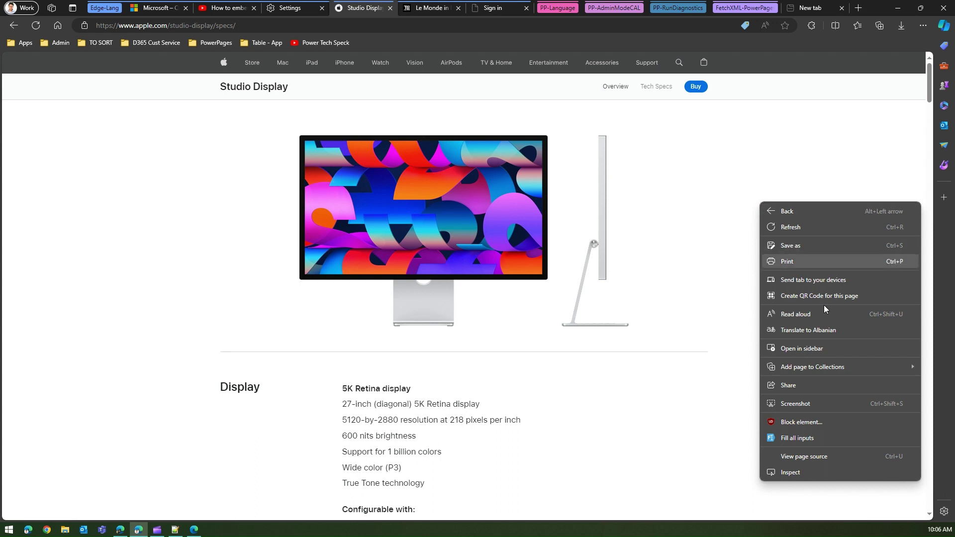
pyautogui.click(827, 330)
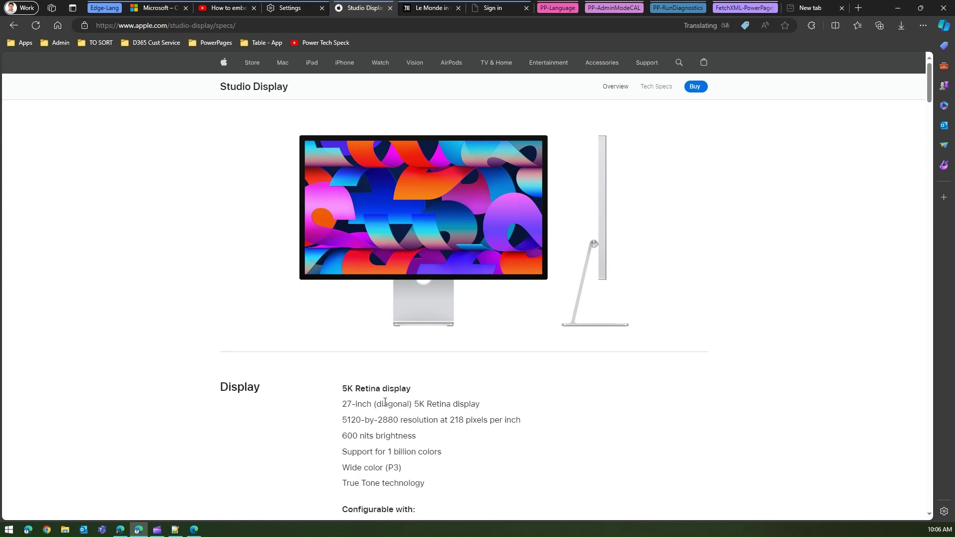
pyautogui.moveTo(367, 393); pyautogui.dragTo(411, 447)
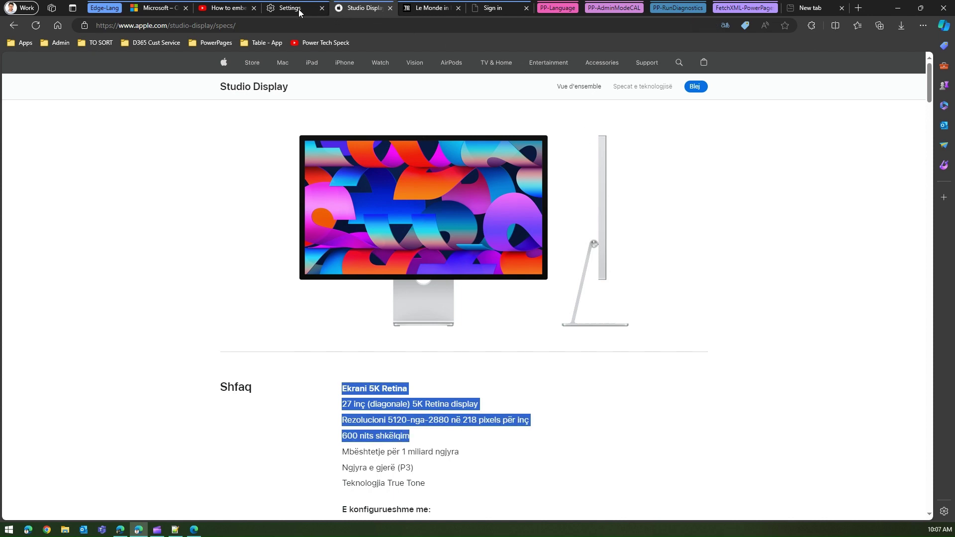
# - Duplicate the Le Monde page in a second tab and switch one copy to the French edition
pyautogui.click(423, 9)
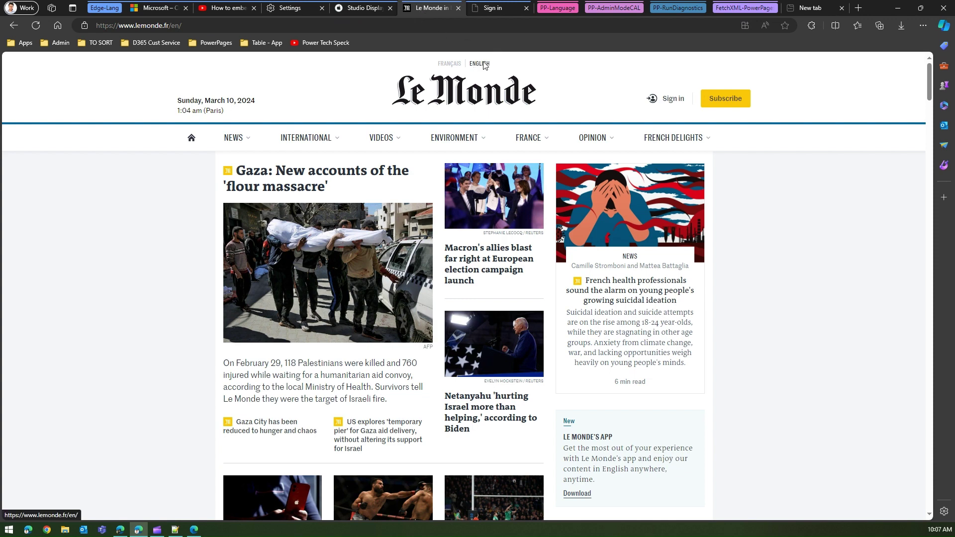
pyautogui.rightClick(434, 12)
pyautogui.click(463, 83)
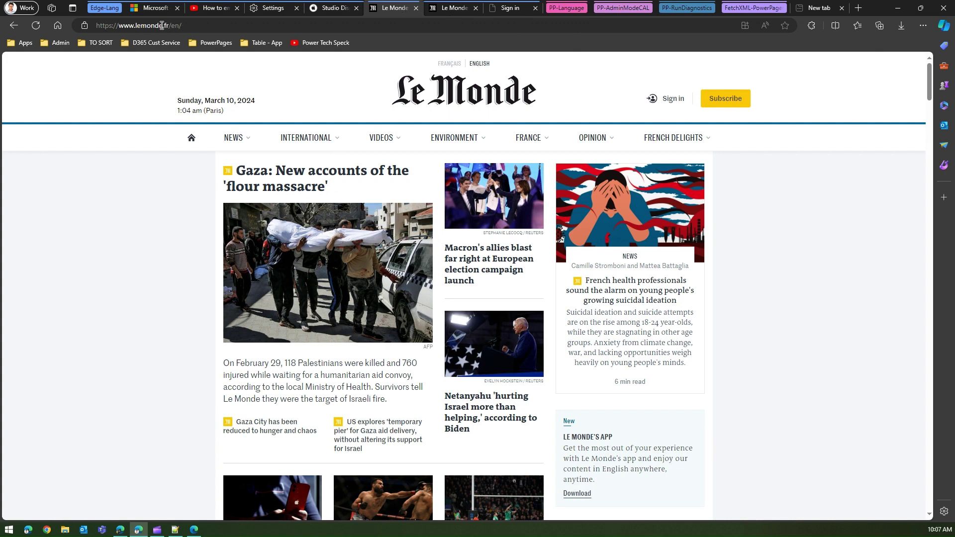
pyautogui.click(442, 8)
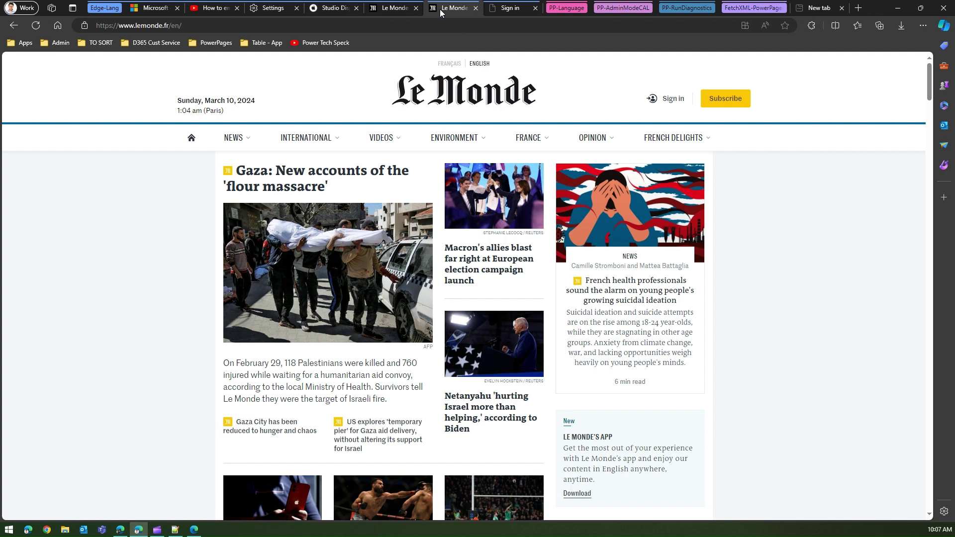
pyautogui.click(455, 65)
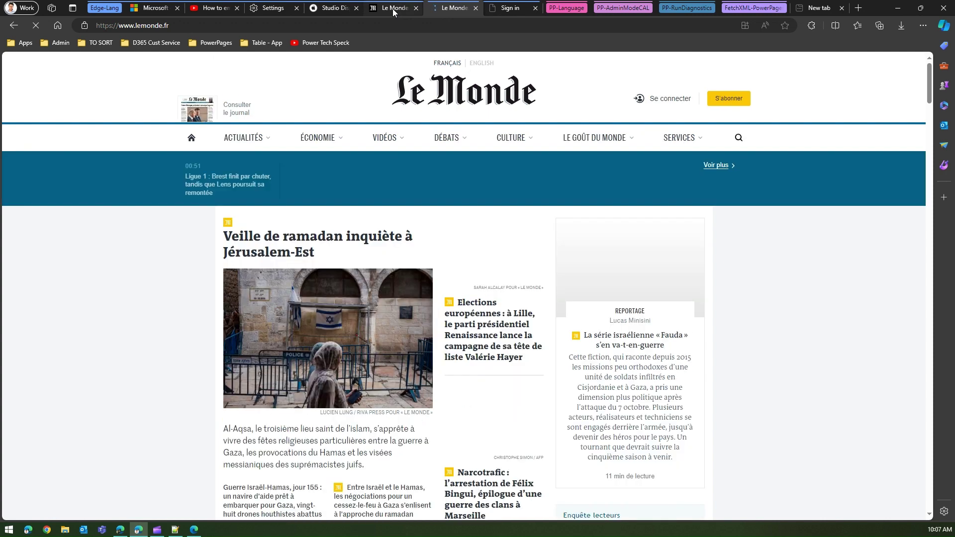
# - In the English Le Monde copy, open the Science section and its article on how cocoa spread across South America
pyautogui.click(392, 8)
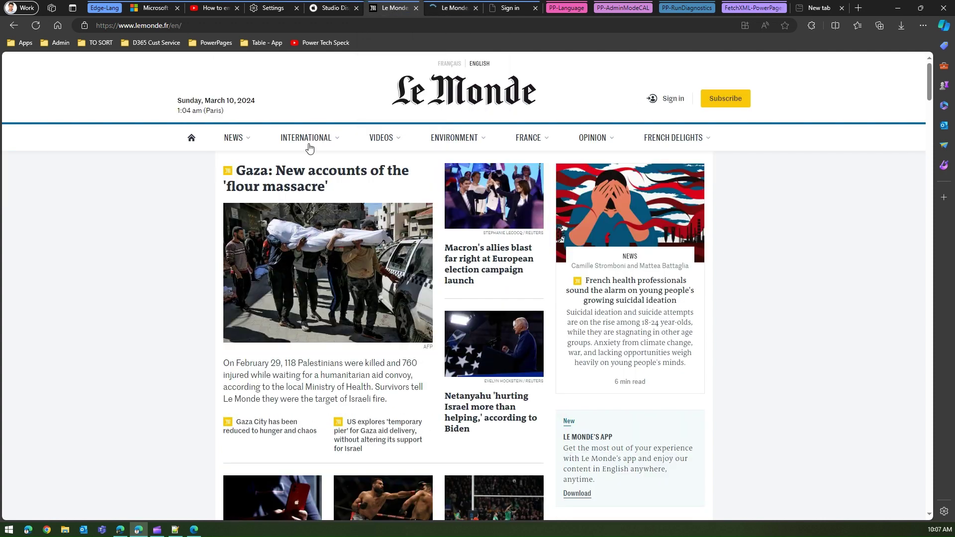
pyautogui.click(247, 143)
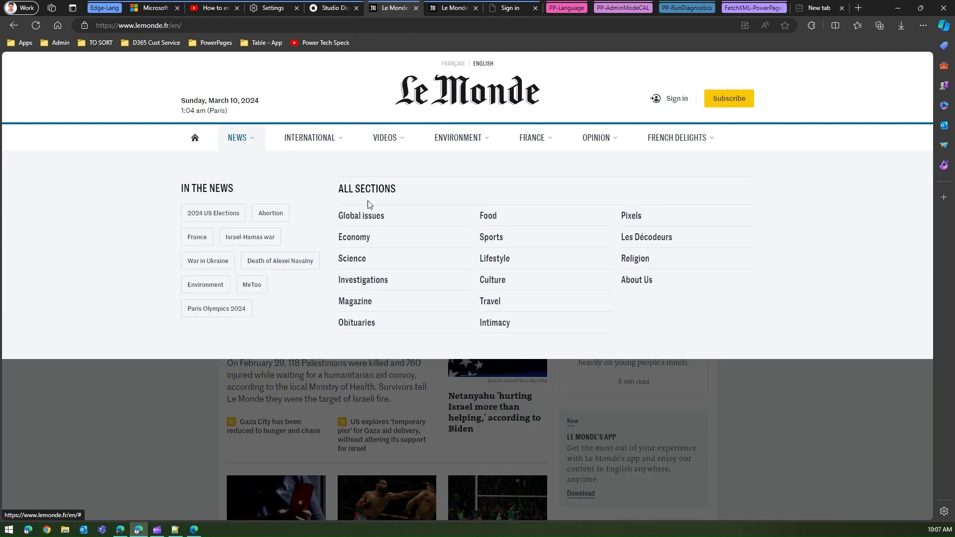
pyautogui.click(352, 260)
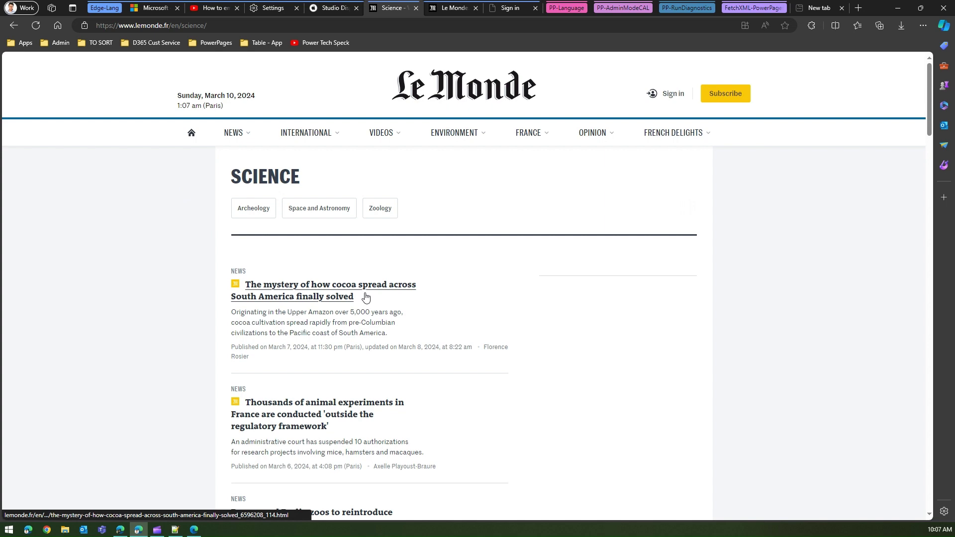
pyautogui.click(323, 294)
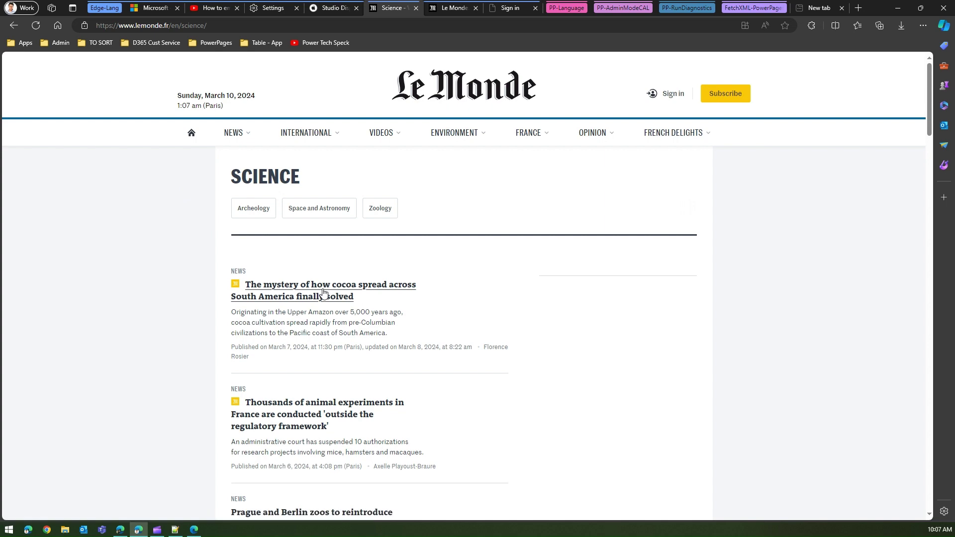
# - In the French Le Monde copy, open the Sciences section and its article on the spread of cocoa across South America
pyautogui.click(446, 8)
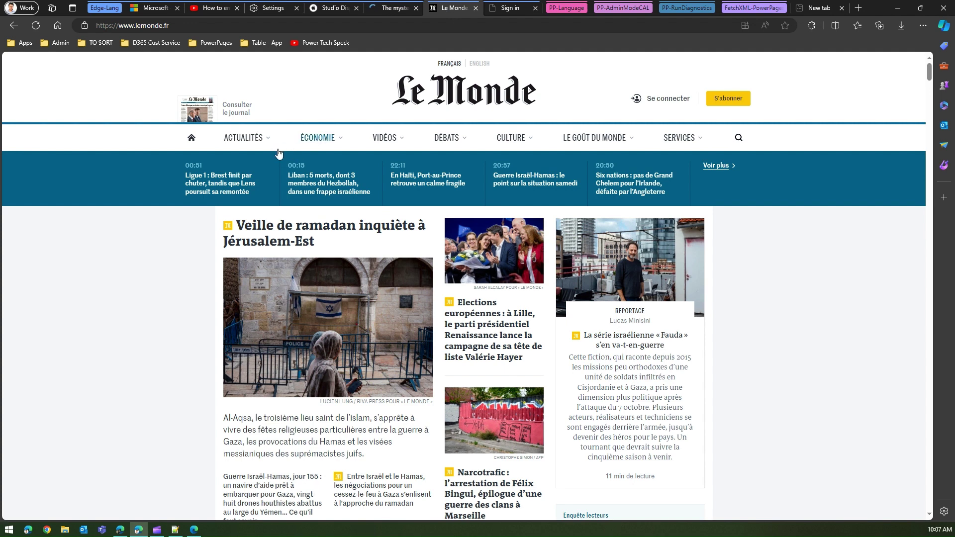
pyautogui.moveTo(268, 145)
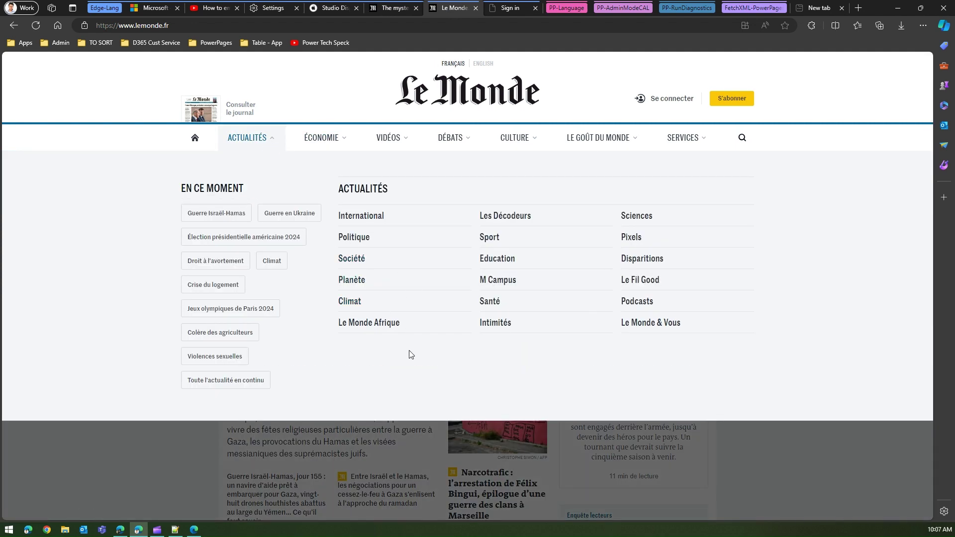
pyautogui.click(640, 220)
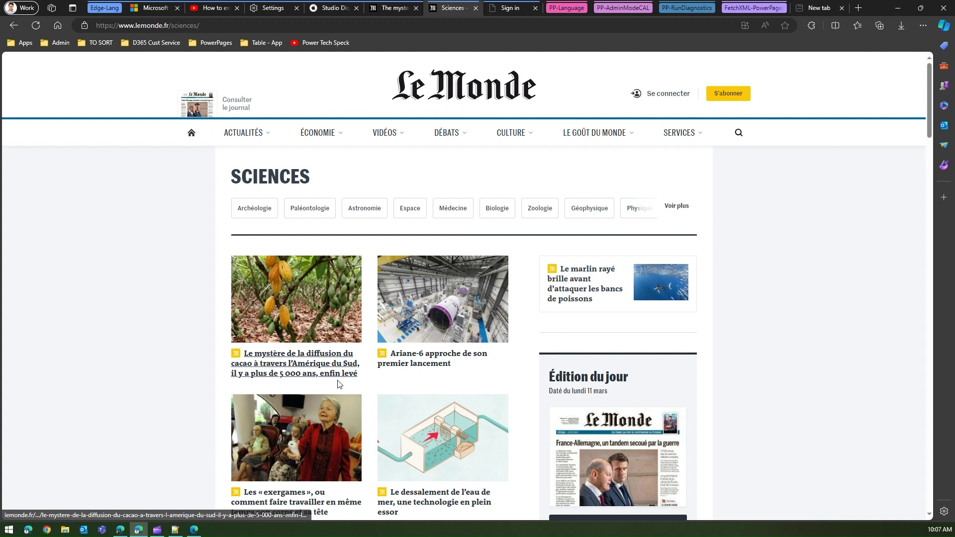
pyautogui.click(327, 368)
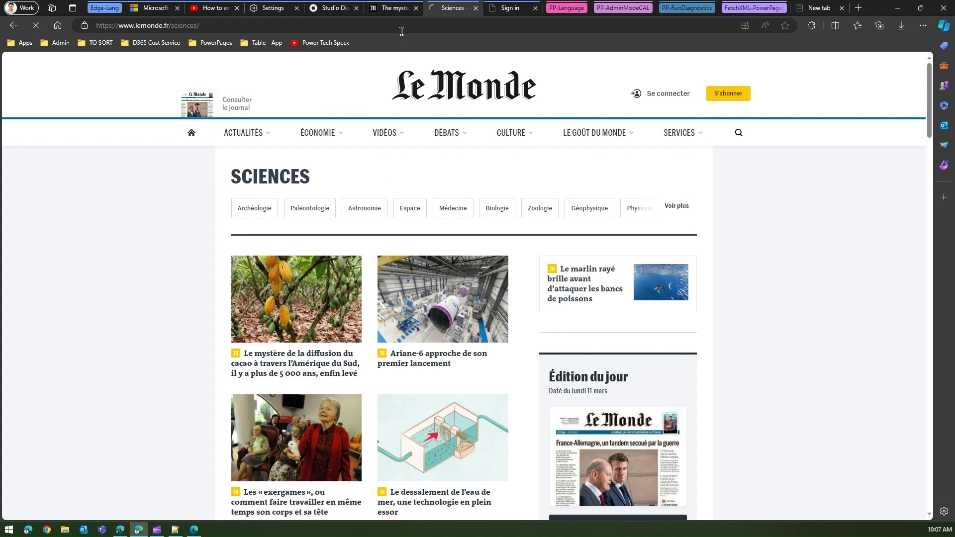
# - Check the English cocoa article against its French counterpart and translate the English copy into French
pyautogui.moveTo(393, 8)
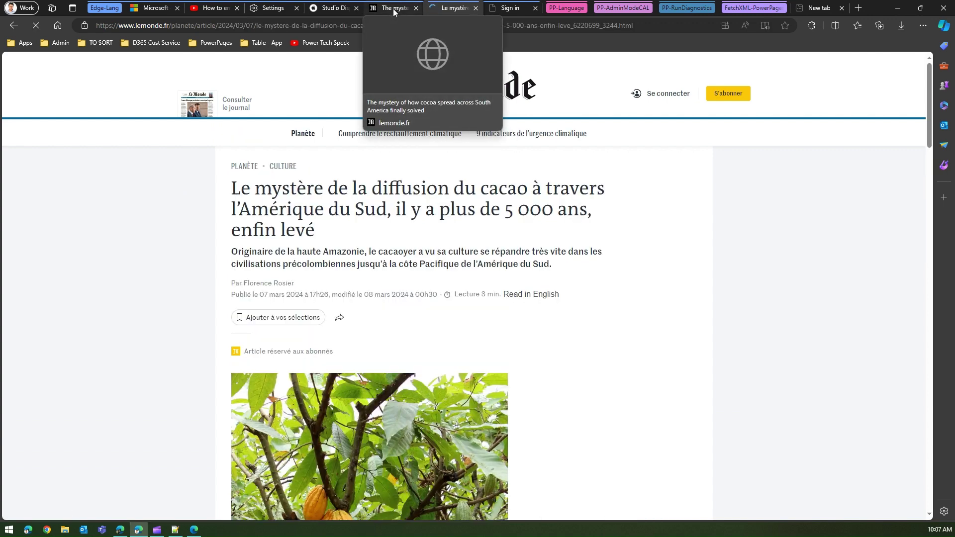
pyautogui.click(393, 8)
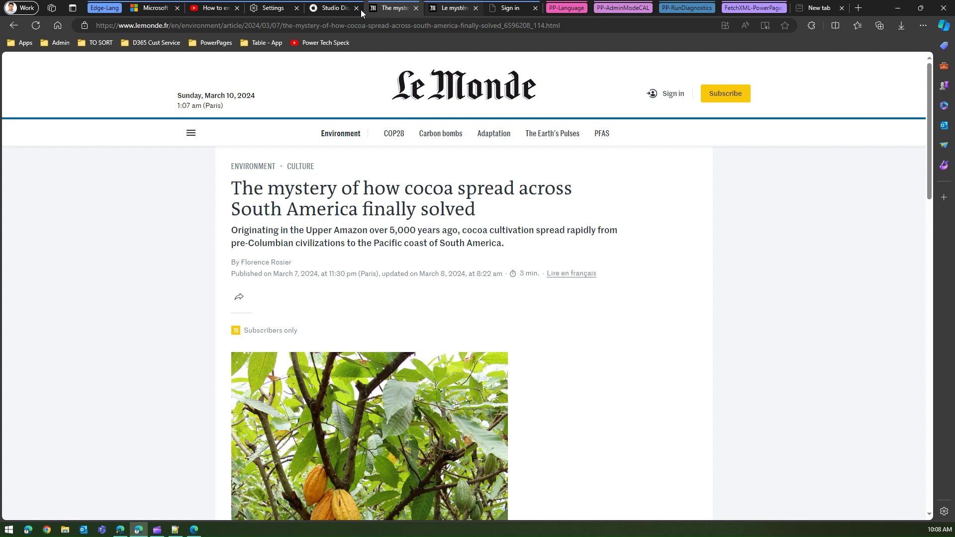
pyautogui.click(446, 8)
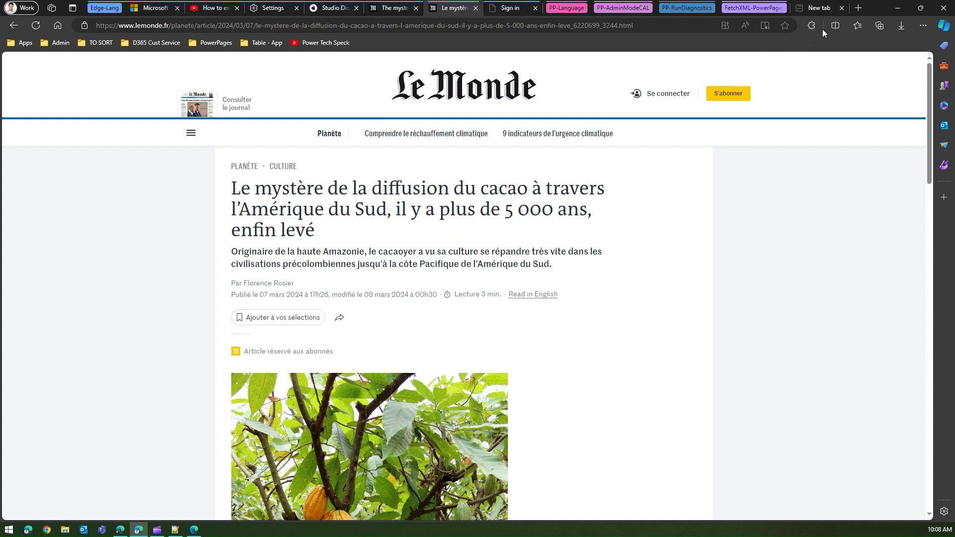
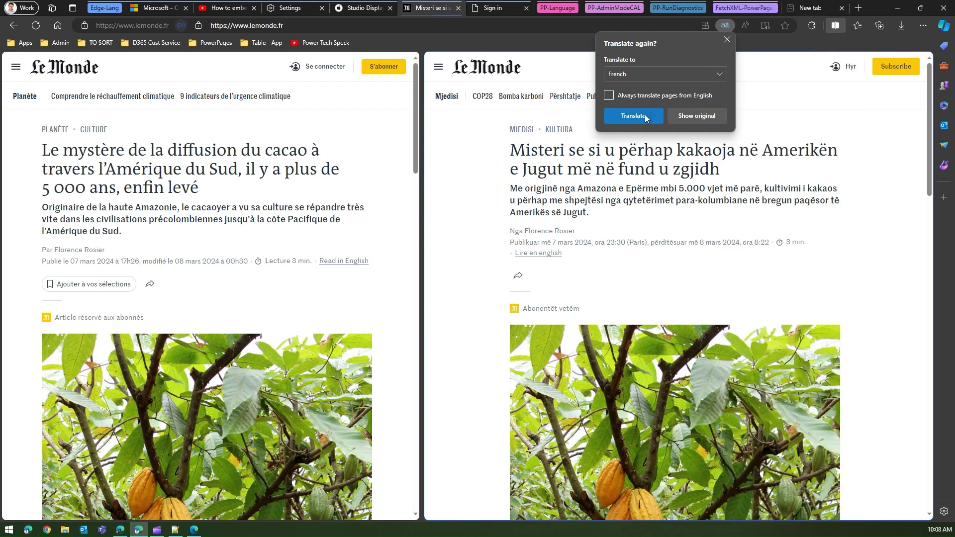
pyautogui.click(643, 115)
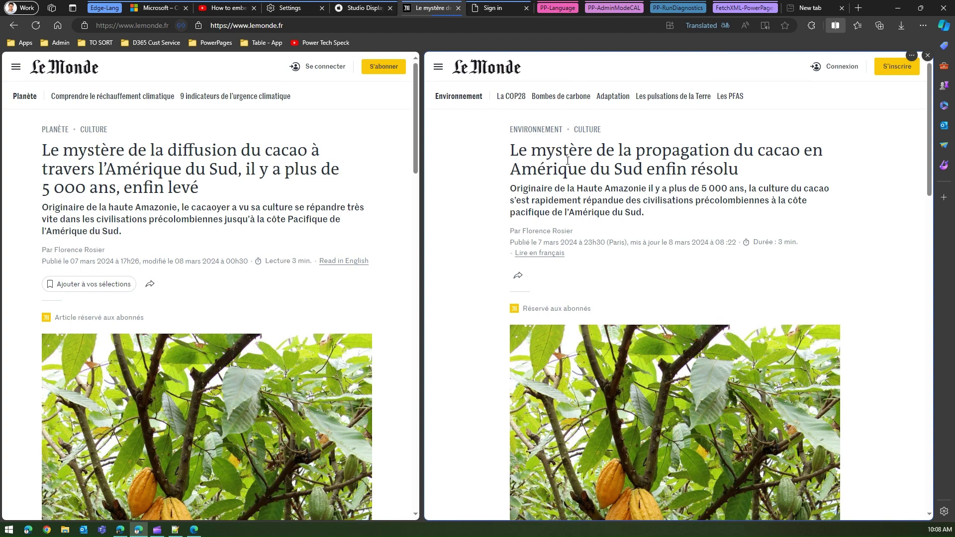
# - Compare the headline and introduction of Le Monde's own French article with those of the browser-translated copy
pyautogui.click(264, 174)
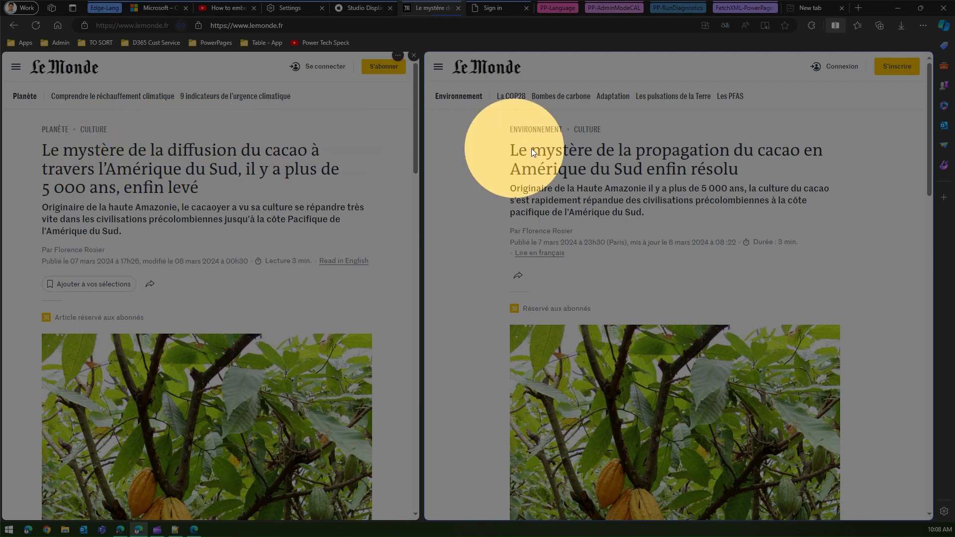
pyautogui.click(645, 151)
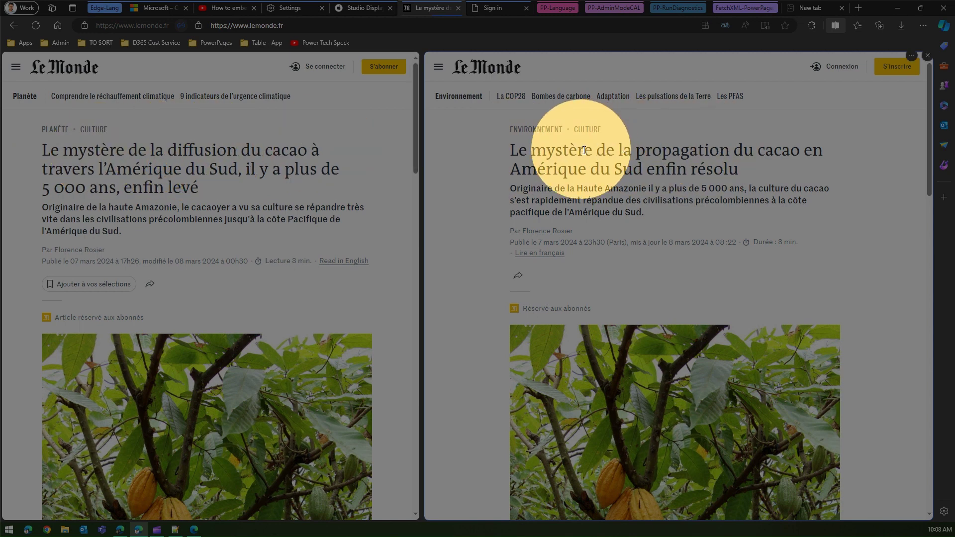
pyautogui.click(69, 151)
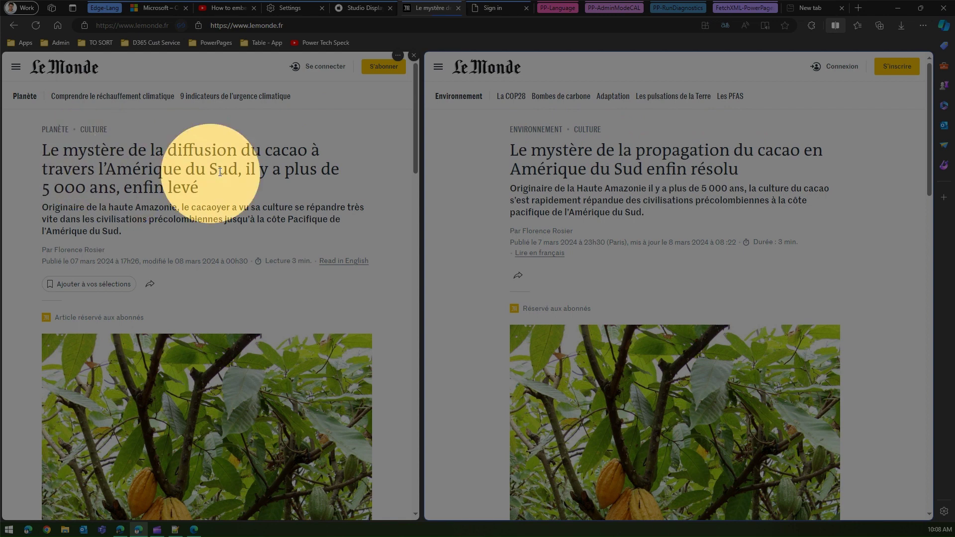
pyautogui.click(594, 154)
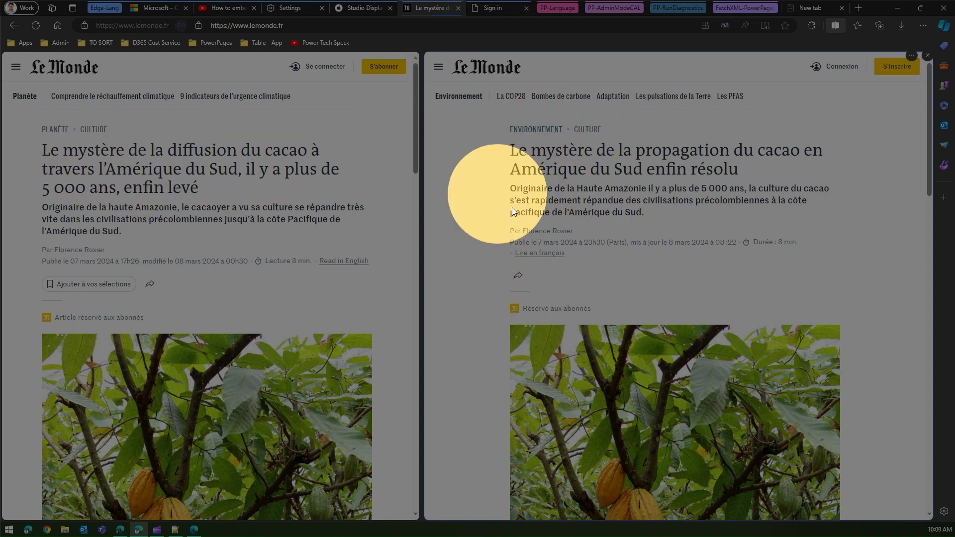
pyautogui.click(97, 207)
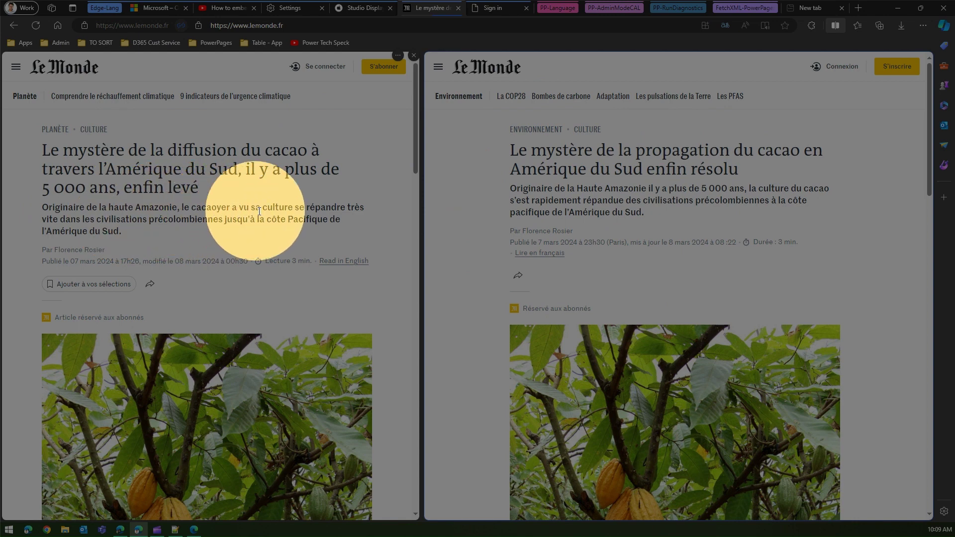
pyautogui.click(707, 188)
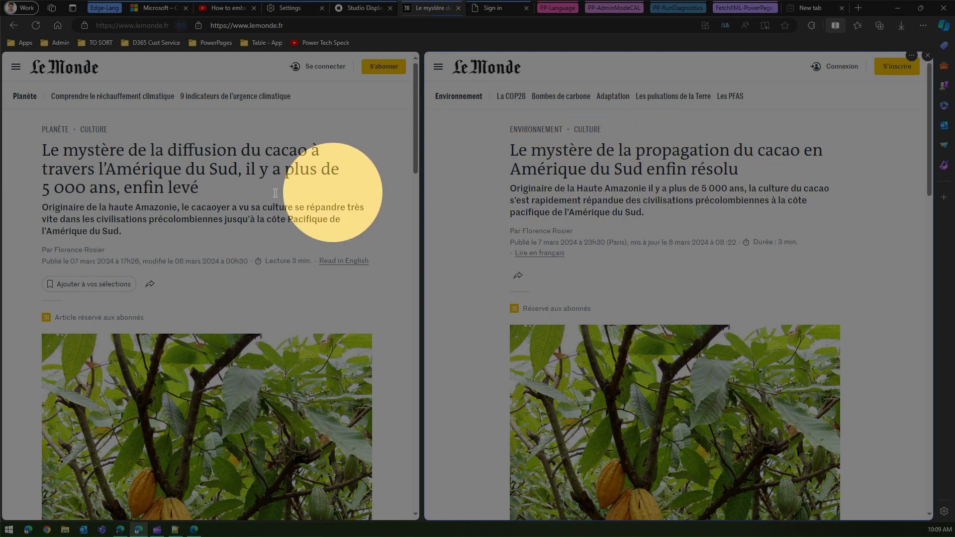
pyautogui.click(217, 199)
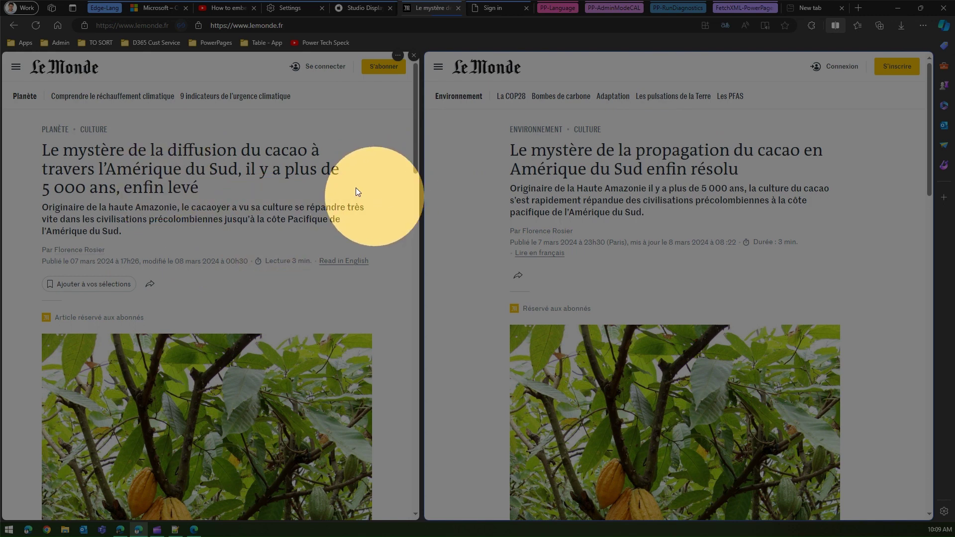
pyautogui.click(529, 223)
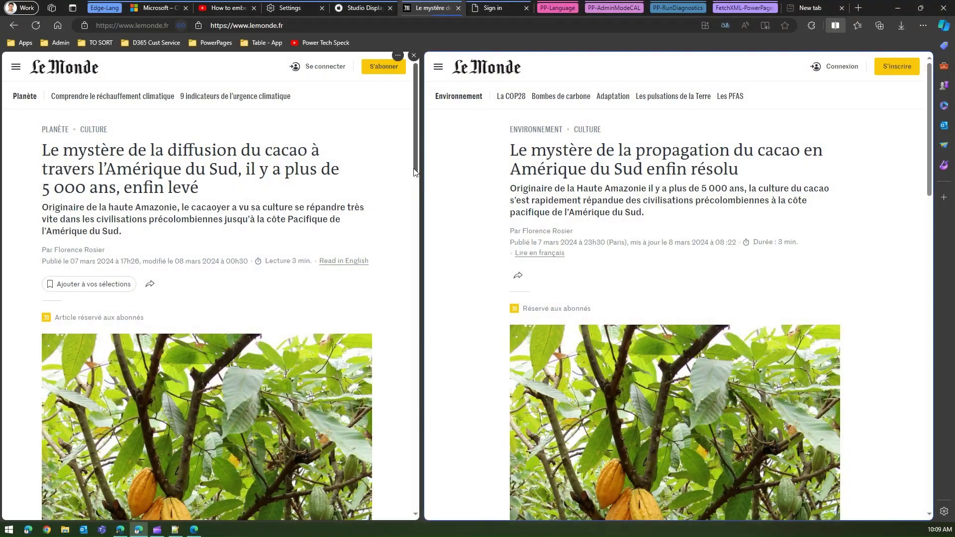
# - Compare the body paragraphs below the cocoa tree photo in the original French article and the translated copy
pyautogui.moveTo(419, 180); pyautogui.dragTo(440, 328)
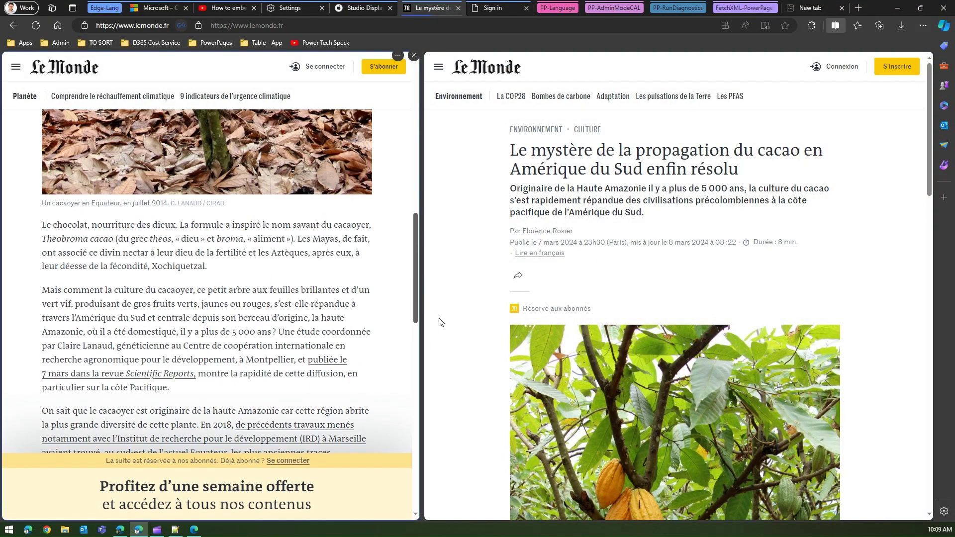
pyautogui.click(784, 276)
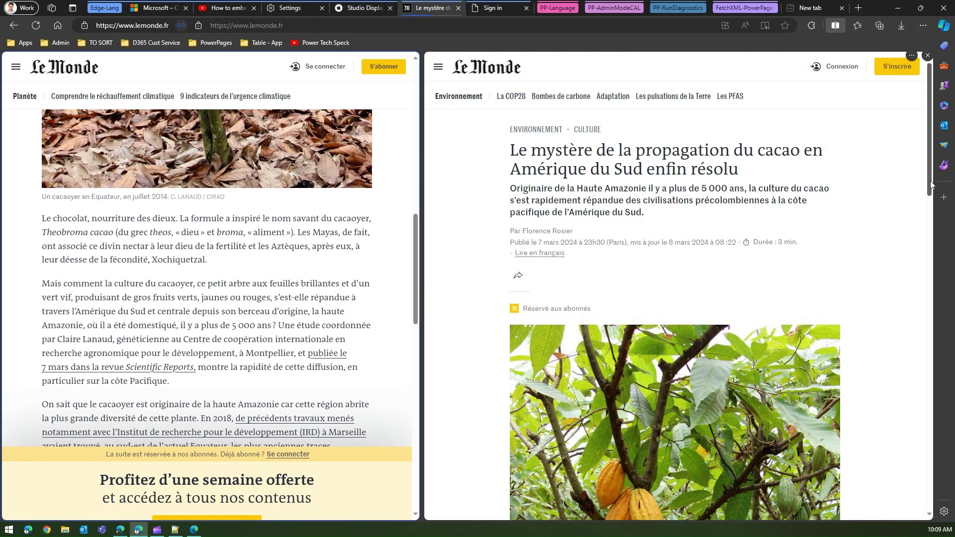
pyautogui.moveTo(933, 185); pyautogui.dragTo(933, 375)
pyautogui.click(194, 292)
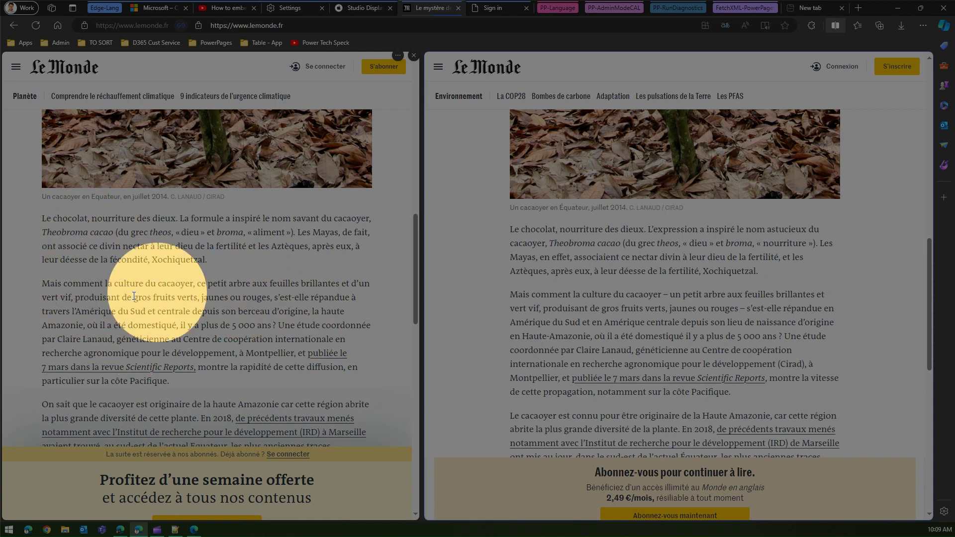
pyautogui.click(458, 297)
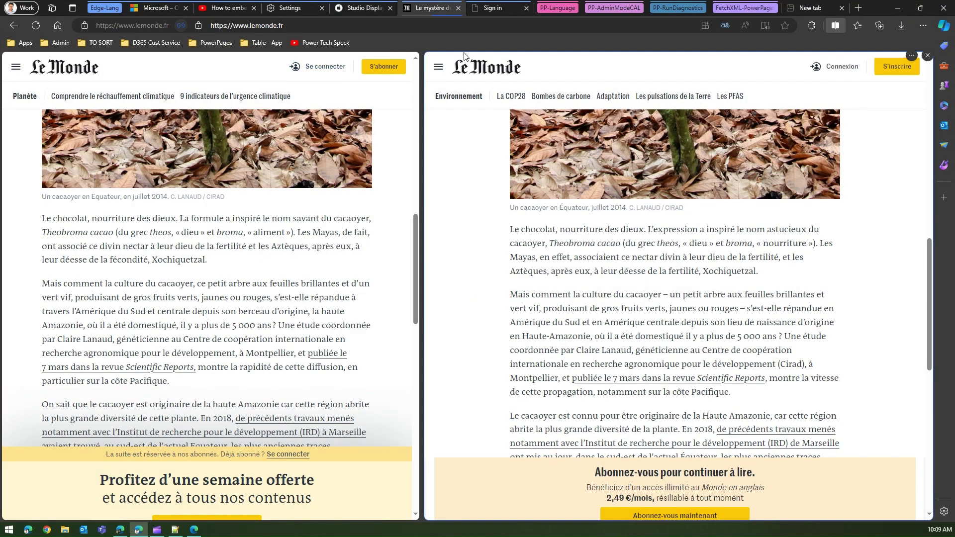
# - Sign in to the queensland Power Pages site with Azure AD and switch its site language to Hindi - India
pyautogui.click(497, 8)
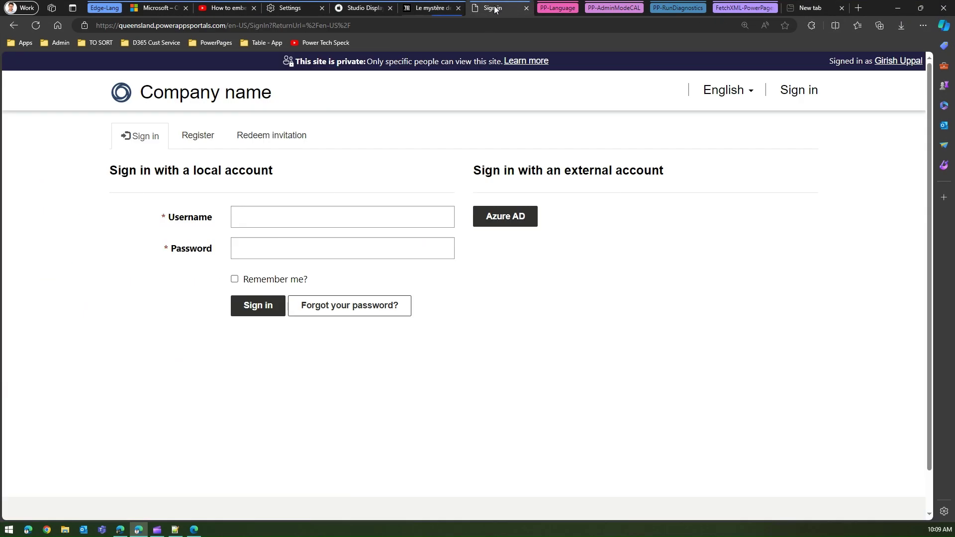
pyautogui.click(511, 217)
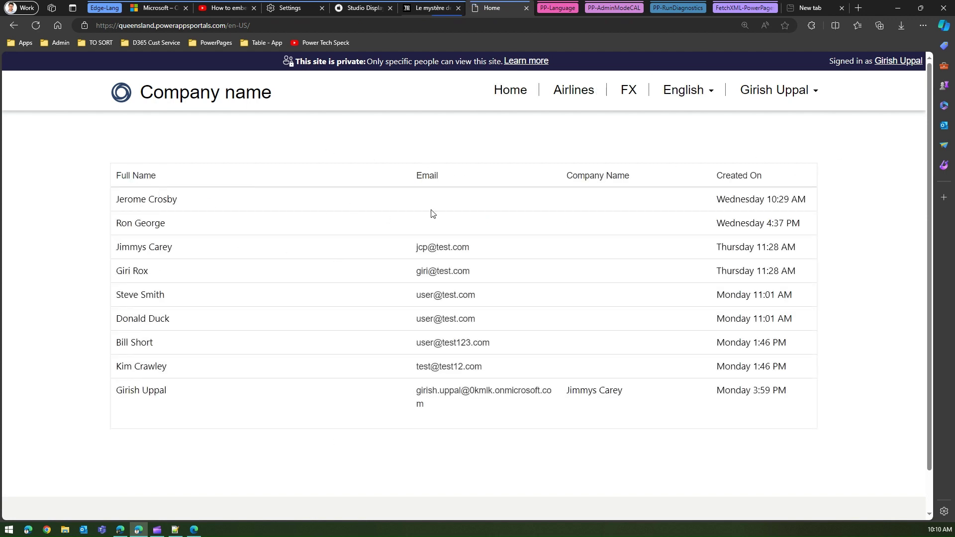
pyautogui.click(714, 92)
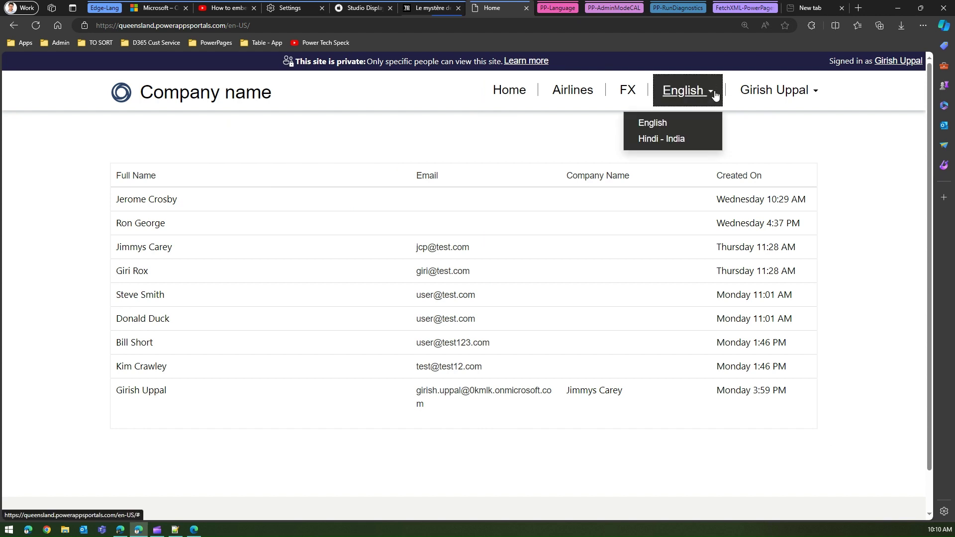
pyautogui.click(680, 140)
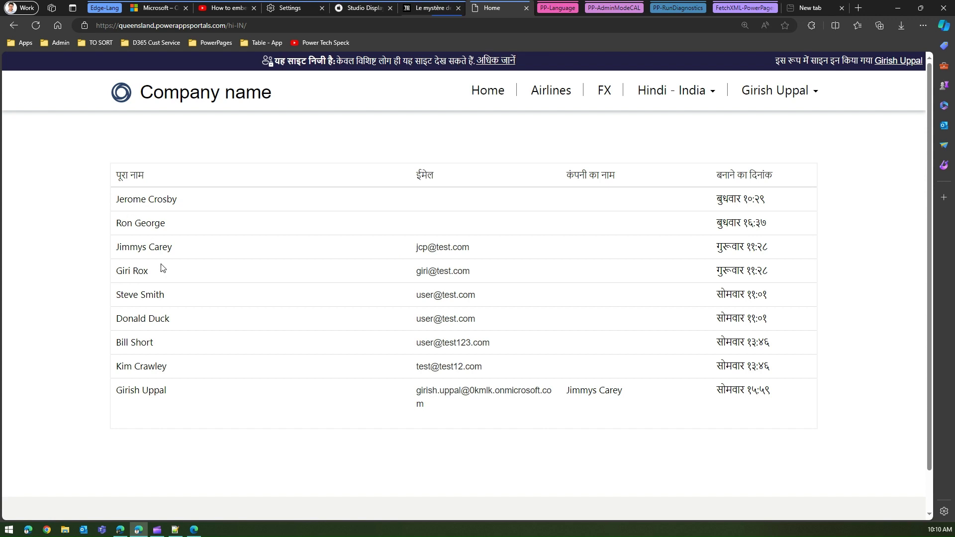
# - Switch the site language back to English and translate the home page to French with the browser
pyautogui.click(691, 104)
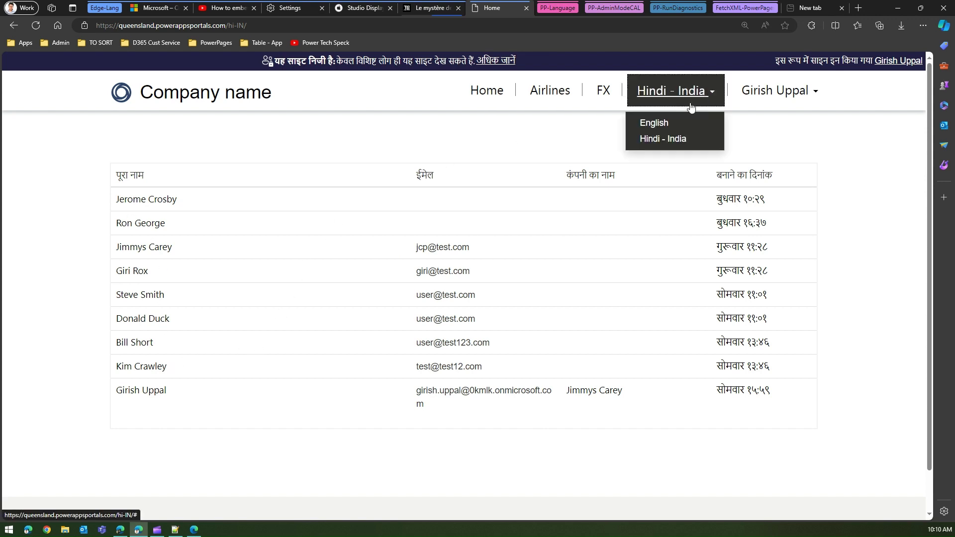
pyautogui.click(670, 124)
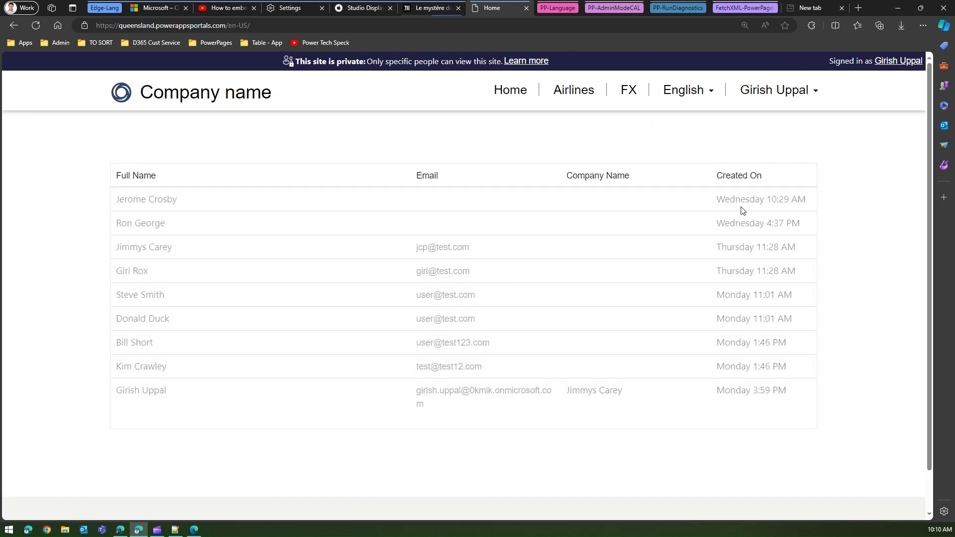
pyautogui.rightClick(845, 157)
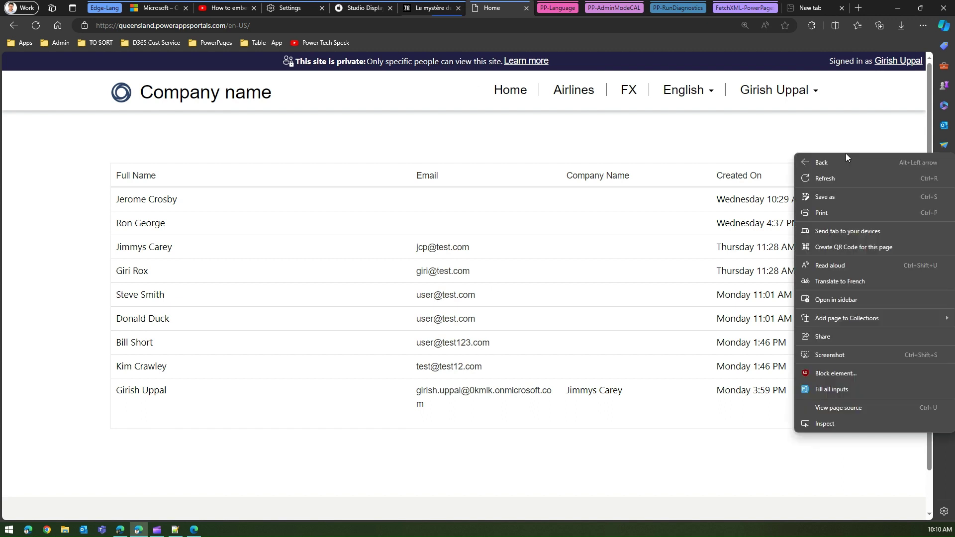
pyautogui.click(861, 279)
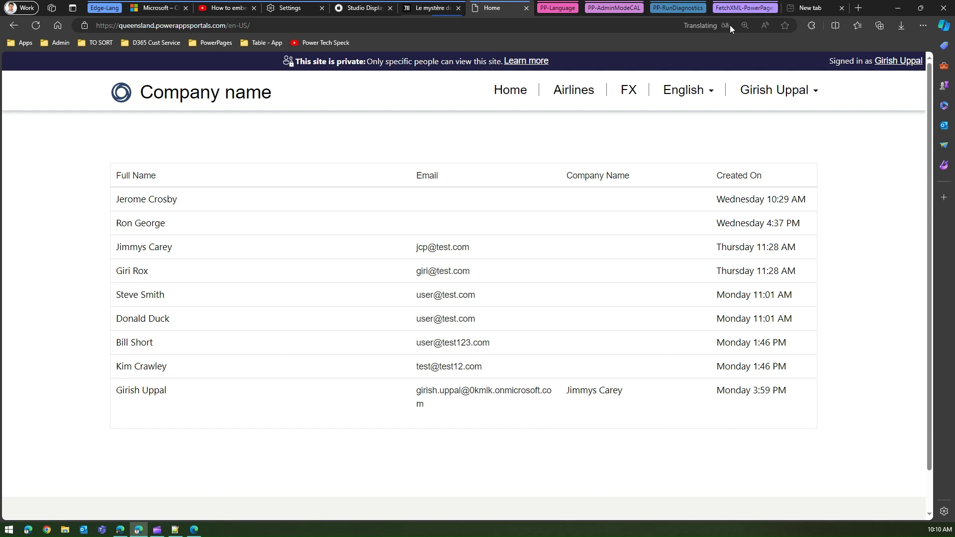
# - Change the browser translation's target language for the home page to Hindi and apply it
pyautogui.click(725, 25)
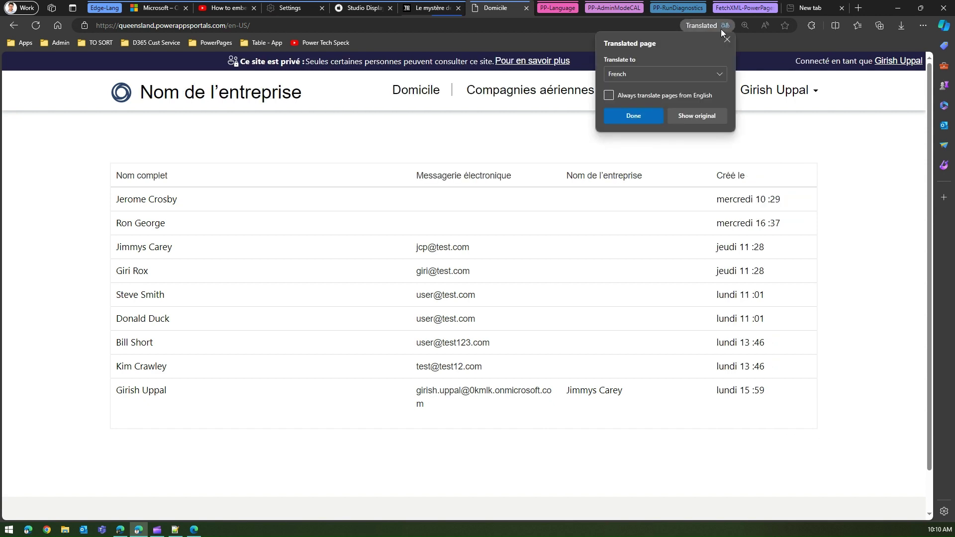
pyautogui.click(719, 74)
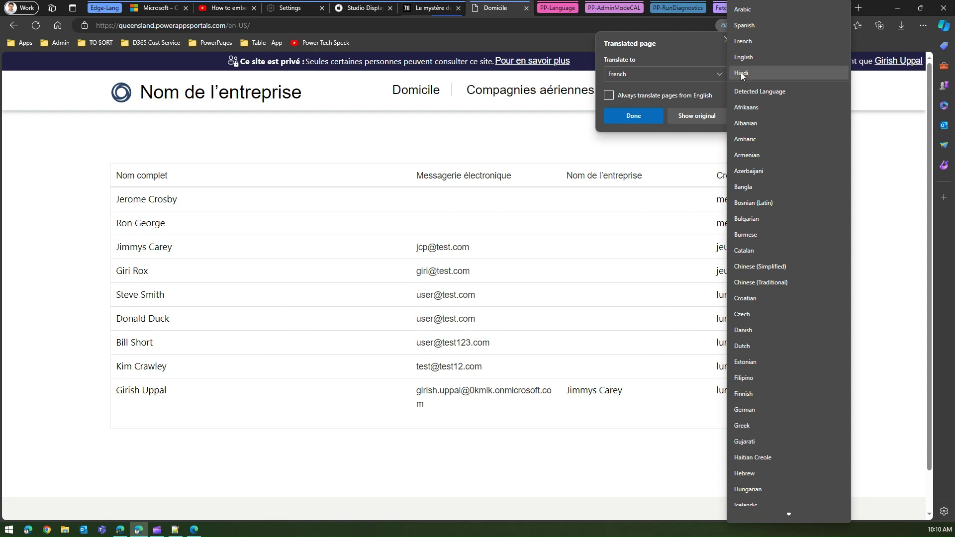
pyautogui.click(741, 74)
pyautogui.click(637, 115)
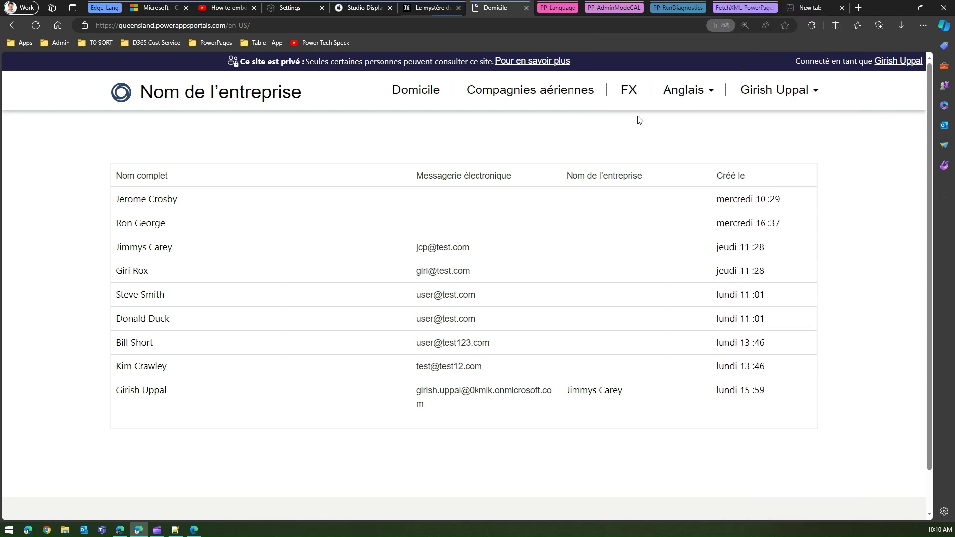